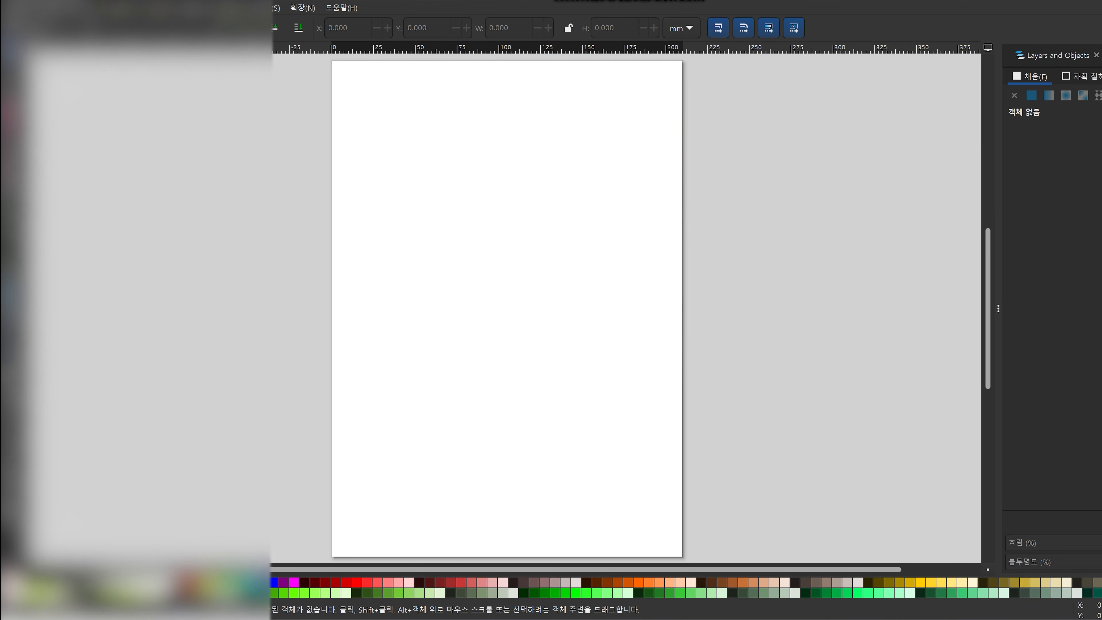
Step: Set the document's page size to a custom 300 mm wide by 300 mm high
click(17, 8)
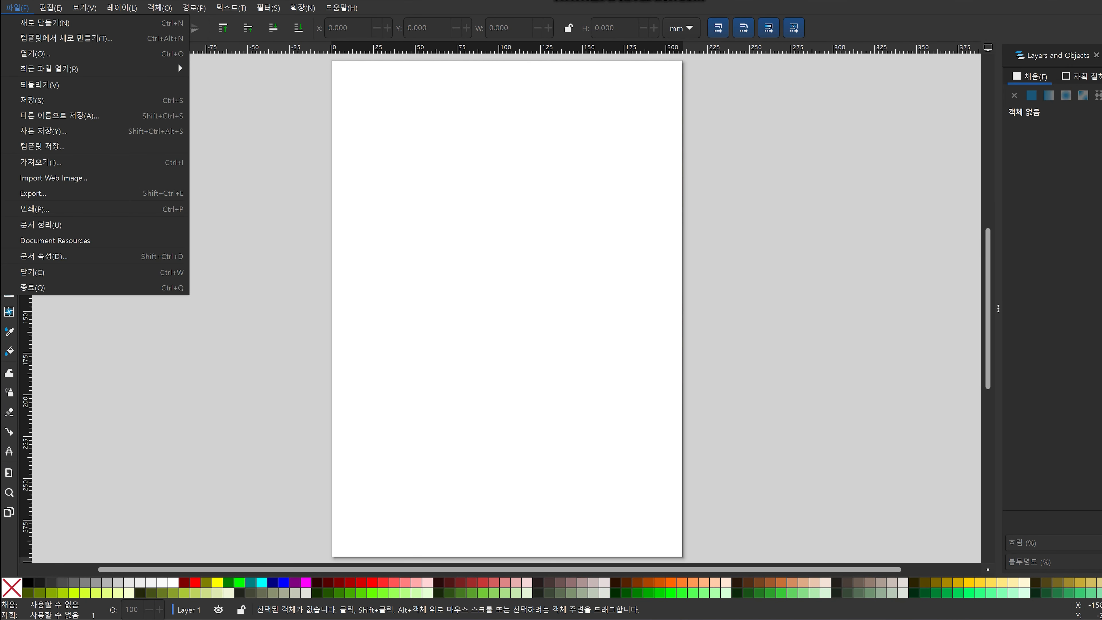
click(187, 256)
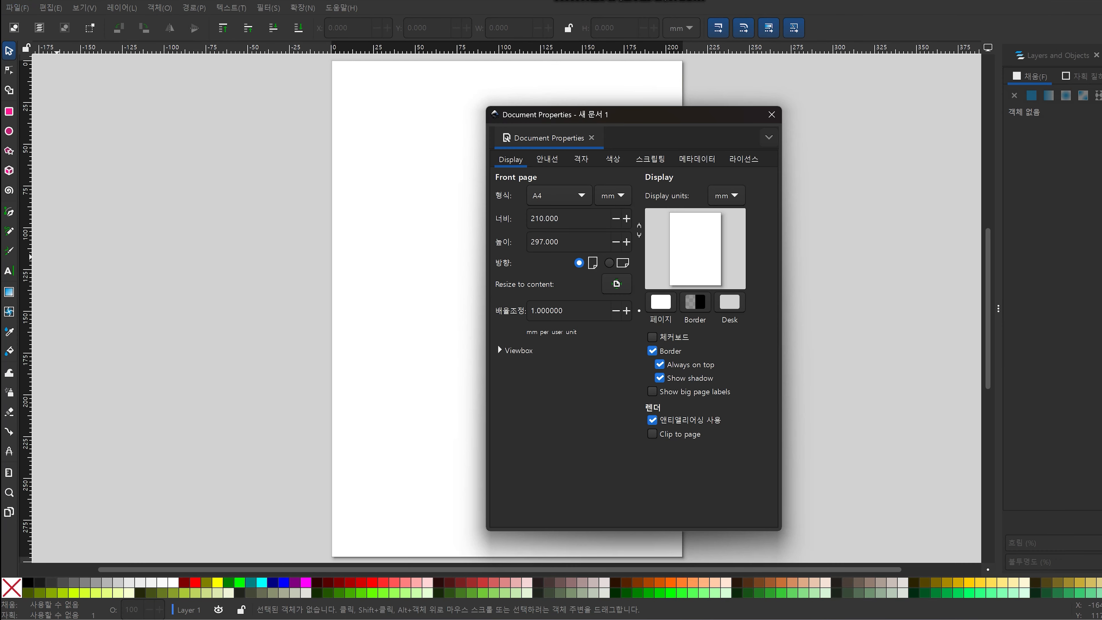
click(613, 195)
click(613, 196)
drag(560, 219, 530, 218)
text(300)
key(Tab)
text(300)
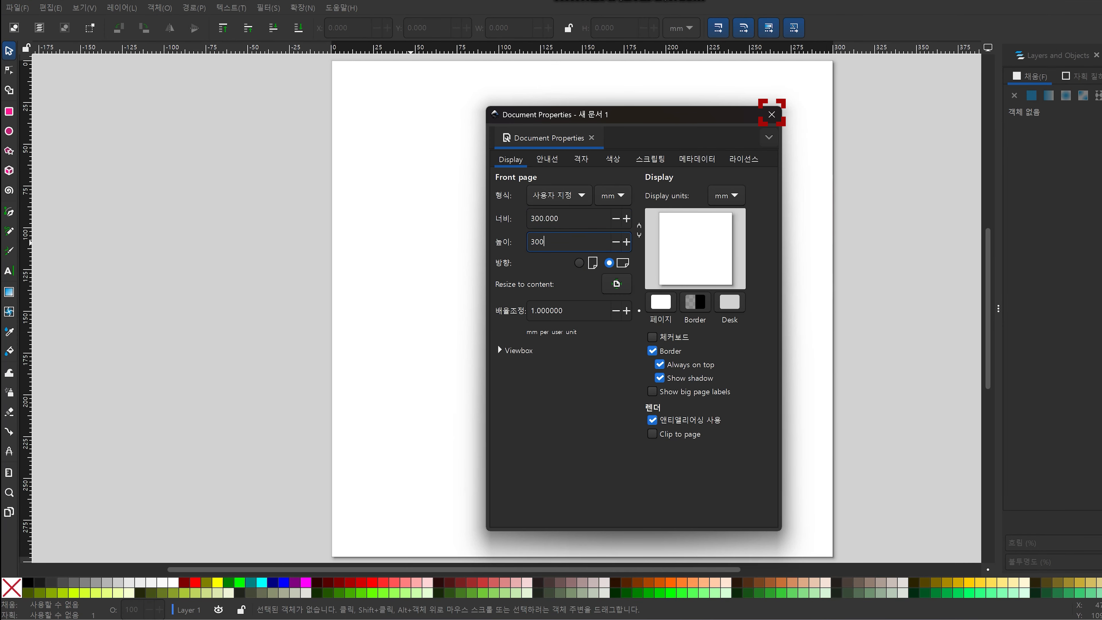
click(772, 114)
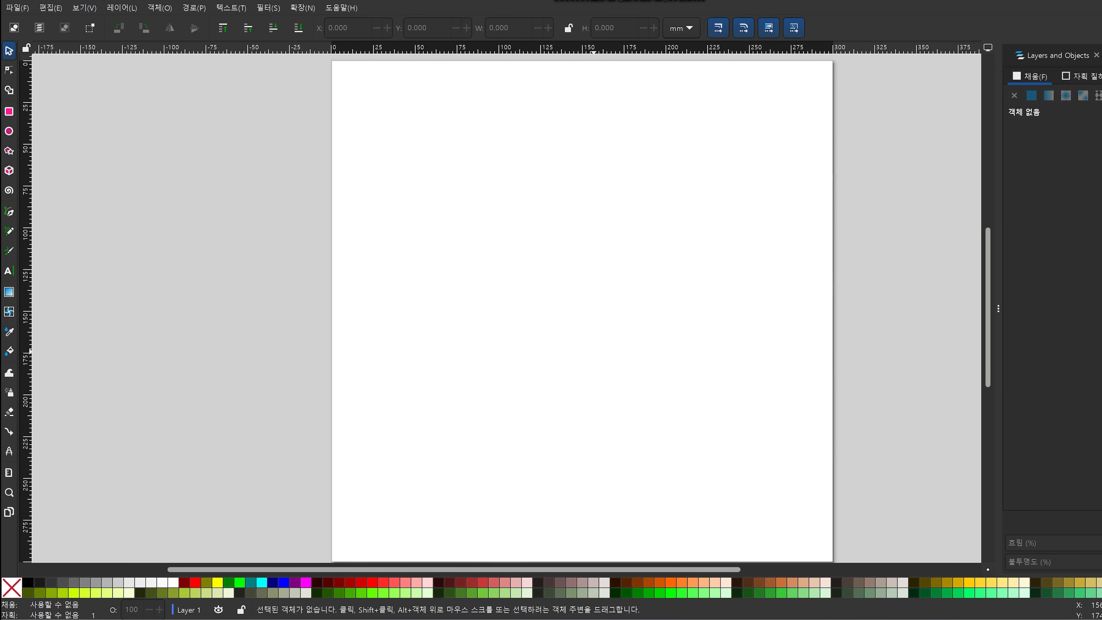
scroll(506, 304, up, 5)
scroll(506, 304, down, 7)
scroll(507, 304, up, 6)
scroll(506, 304, down, 4)
scroll(506, 304, left, 5)
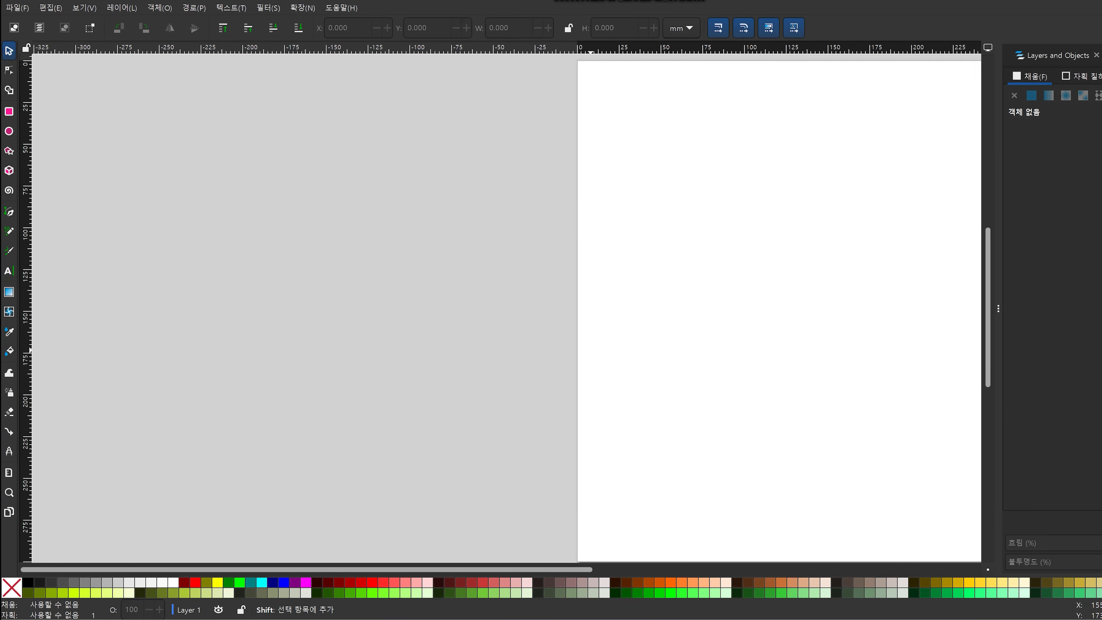
scroll(507, 304, right, 6)
scroll(506, 304, left, 5)
scroll(506, 304, right, 5)
scroll(506, 304, left, 5)
scroll(506, 304, right, 6)
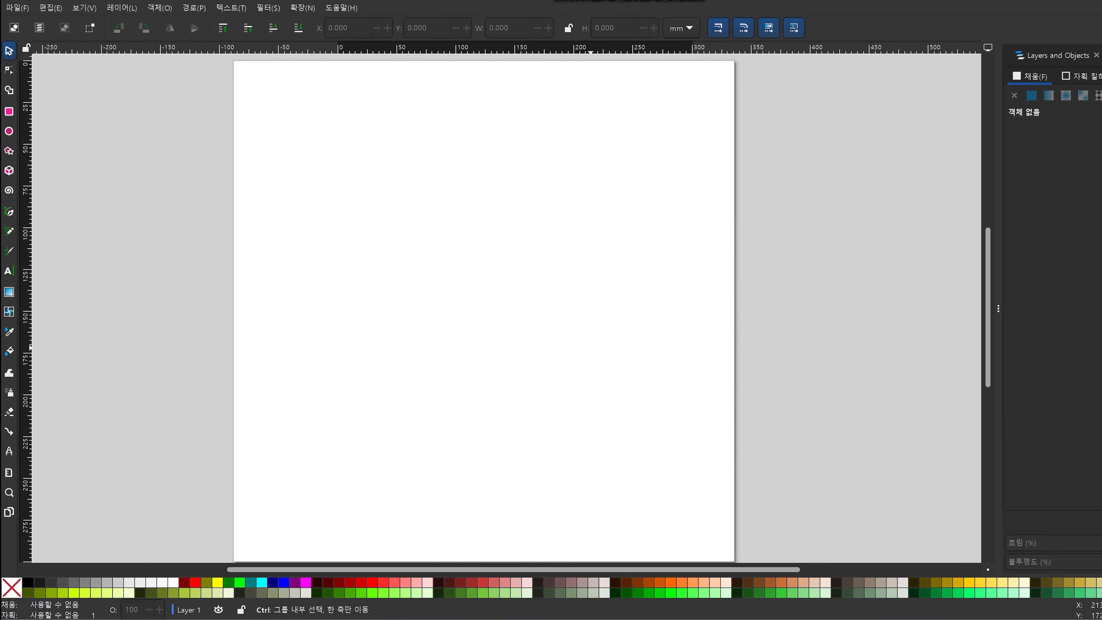
scroll(506, 304, down, 2)
scroll(506, 304, up, 2)
scroll(506, 304, down, 3)
scroll(506, 304, up, 3)
scroll(506, 304, down, 3)
scroll(506, 304, up, 3)
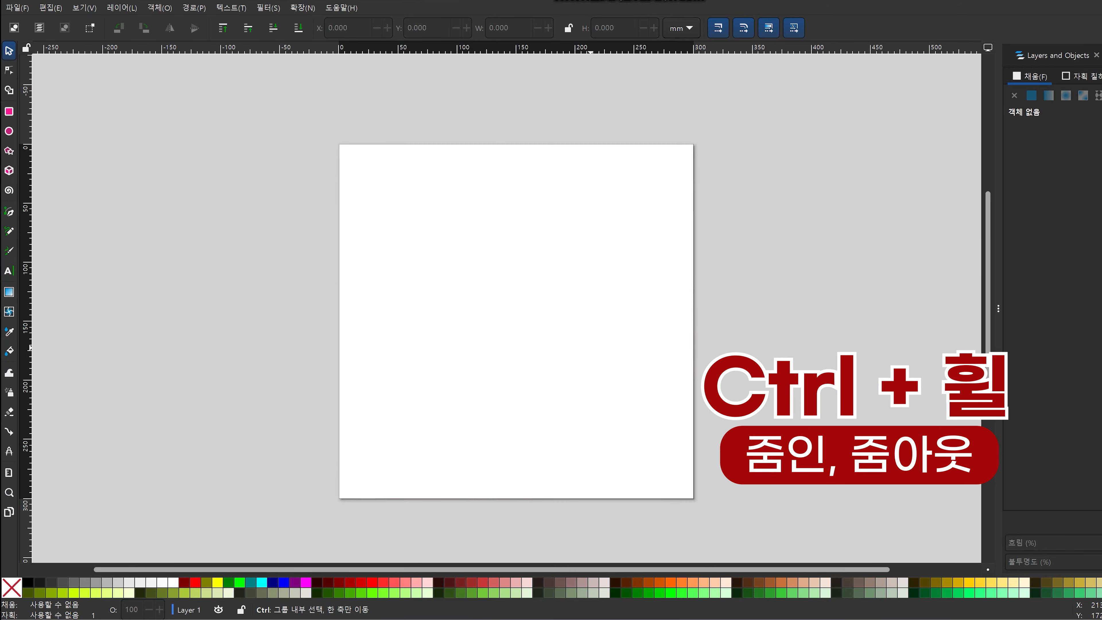
scroll(506, 304, down, 1)
scroll(590, 349, up, 1)
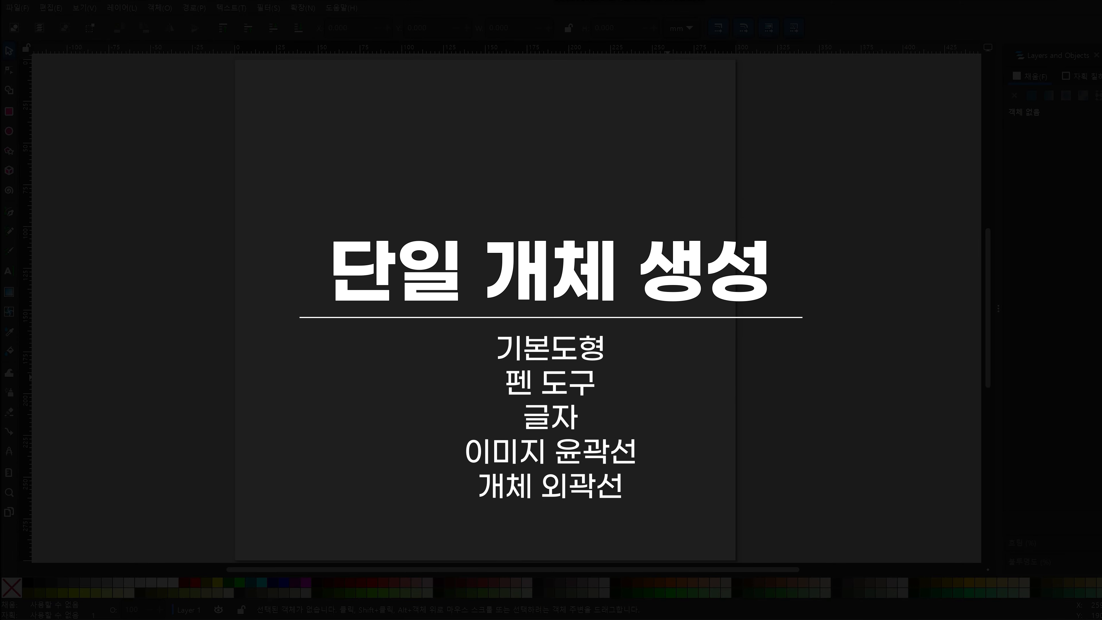
Step: Draw basic shapes down the left part of the page: a near-square rectangle, an ellipse below it and a five-pointed star about 56 mm wide
key(r)
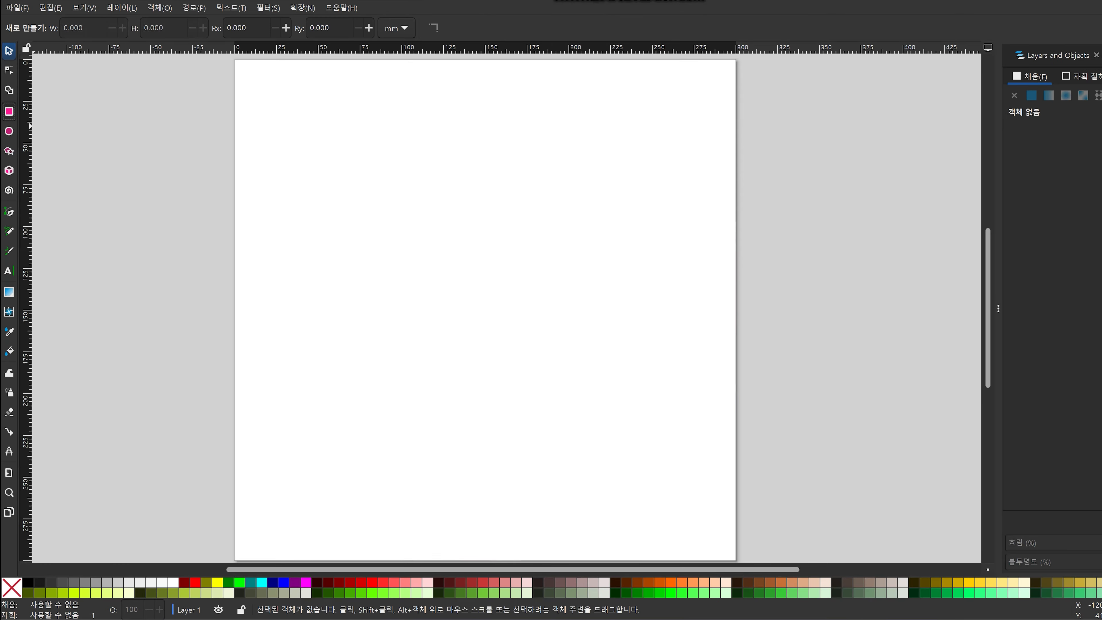
drag(293, 147, 387, 235)
key(e)
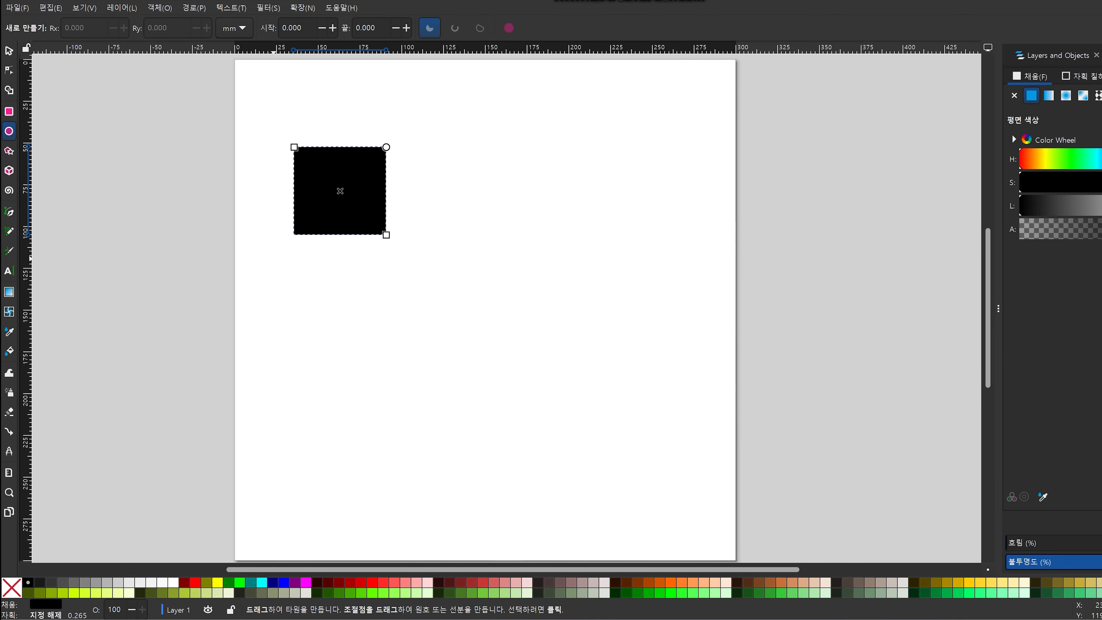
drag(314, 270, 393, 332)
key(asterisk)
mouse_move(333, 364)
mouse_down()
mouse_move(383, 401)
mouse_move(378, 388)
mouse_up()
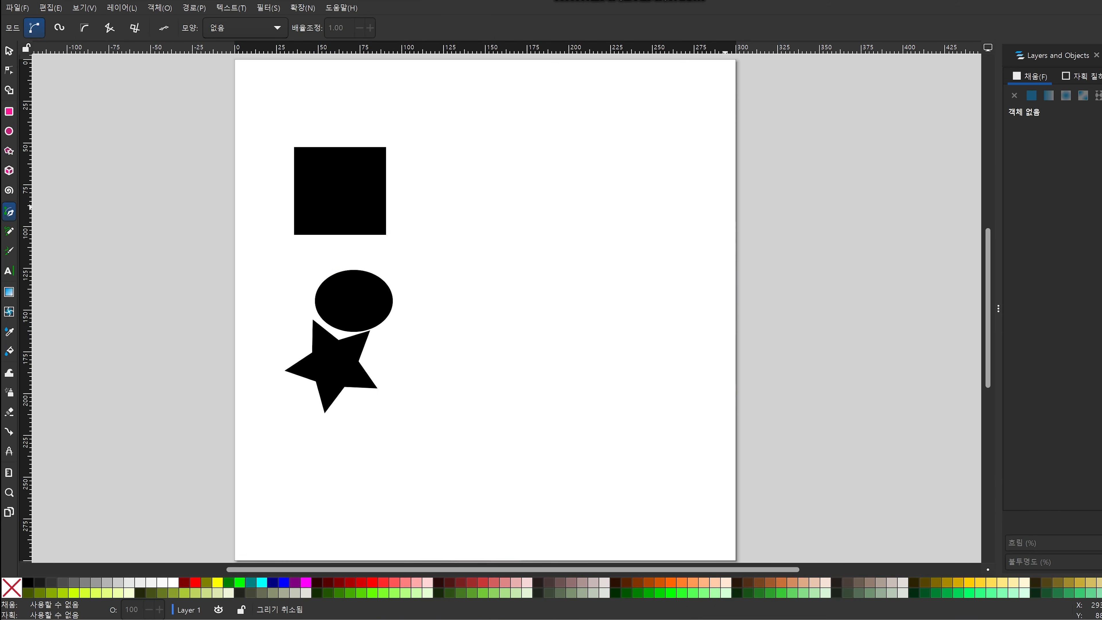
Step: Draw an open zigzag path of straight segments and an open wavy curve below it with the Pen tool
click(416, 245)
click(517, 211)
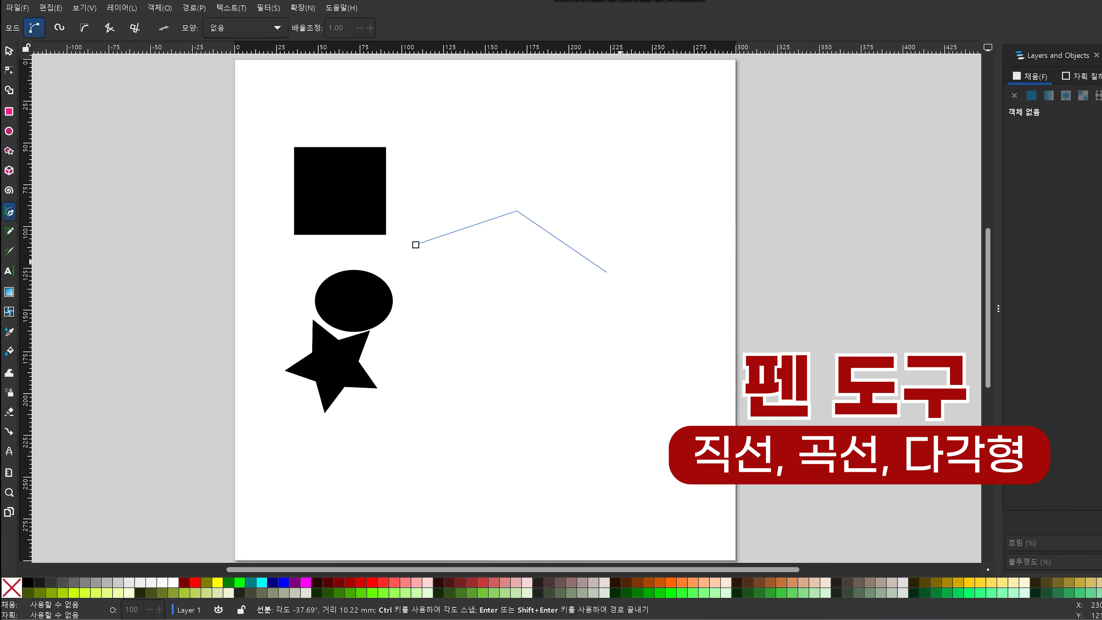
click(607, 273)
double_click(689, 224)
click(430, 330)
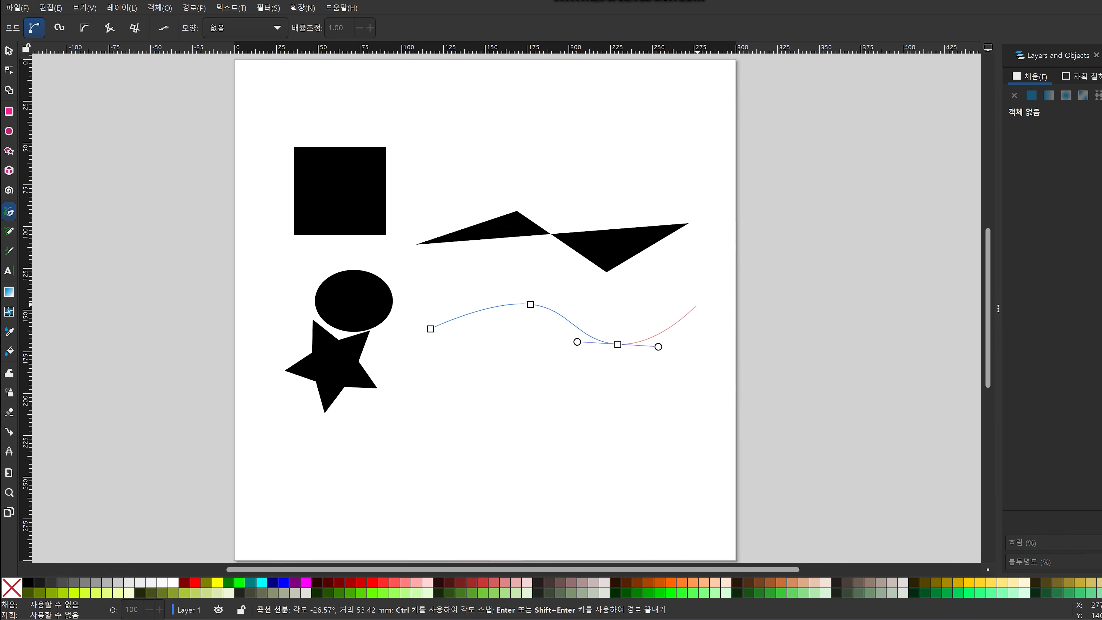
key(Return)
Step: Draw a closed four-sided polygon below the wavy curve and a closed curved shape beneath it with the Pen tool
click(427, 395)
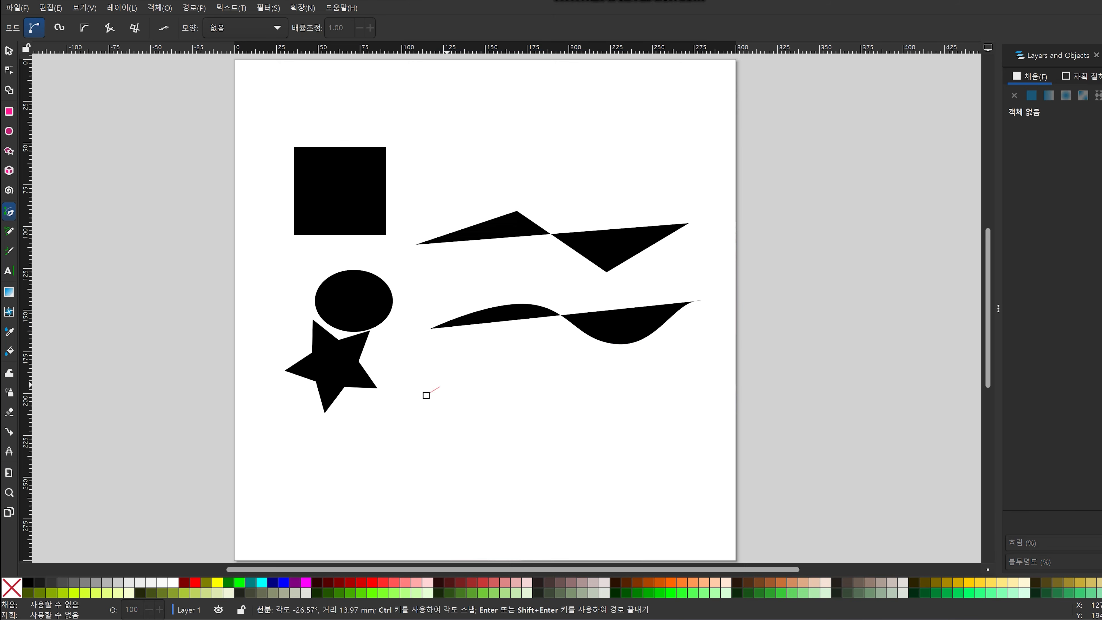
click(426, 395)
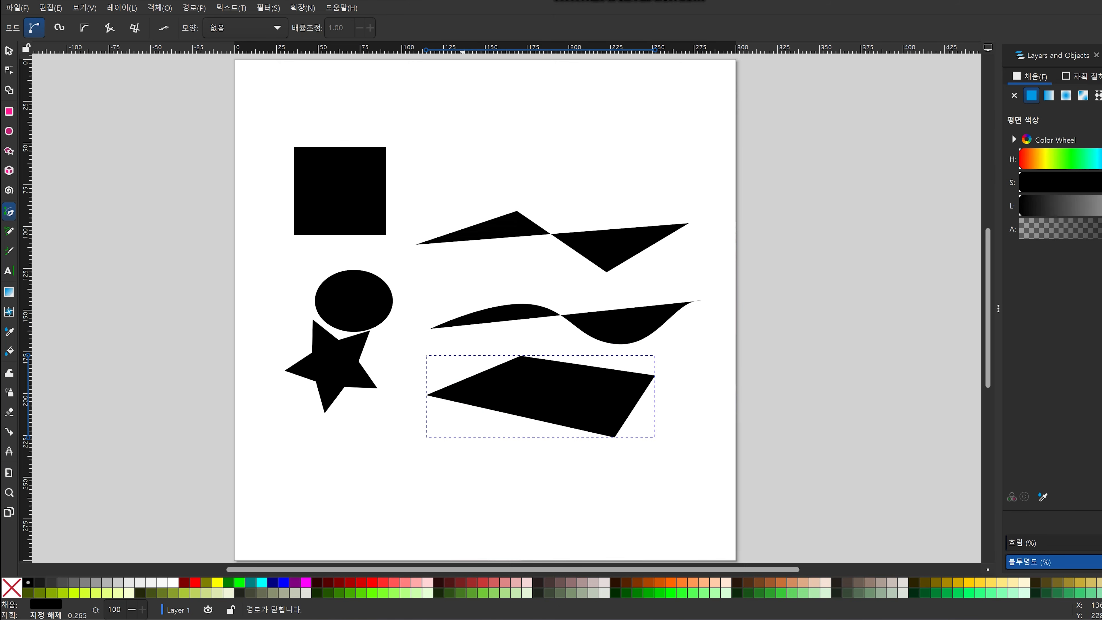
click(418, 479)
drag(606, 469, 606, 469)
drag(576, 527, 566, 539)
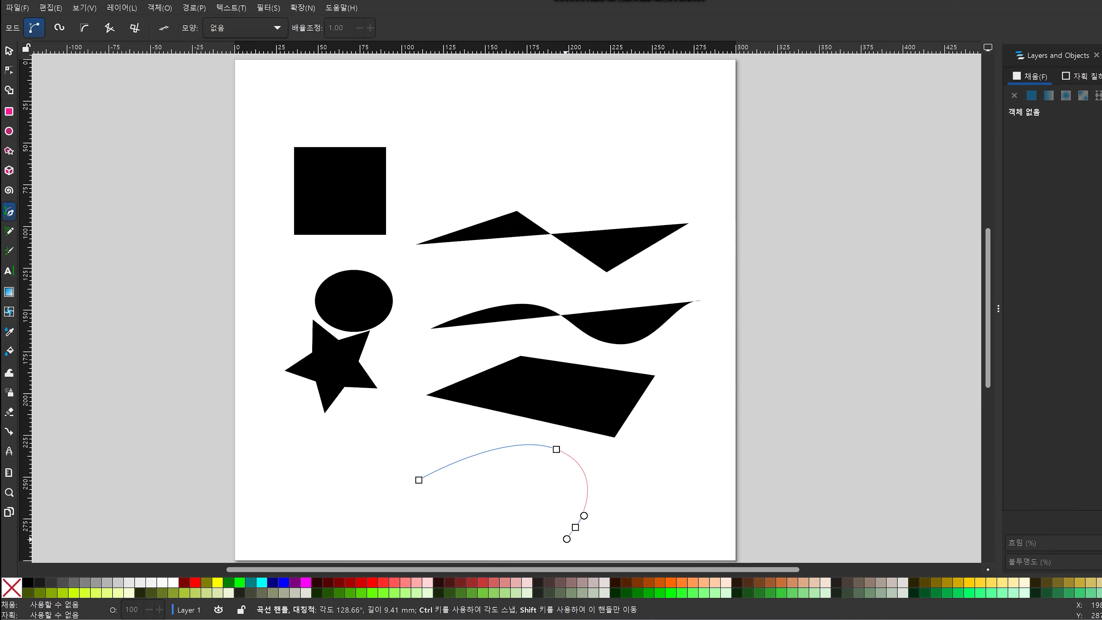
Step: Reshape the left side of the closed curved shape at the bottom of the page with the Node tool
key(n)
drag(434, 477, 457, 495)
key(s)
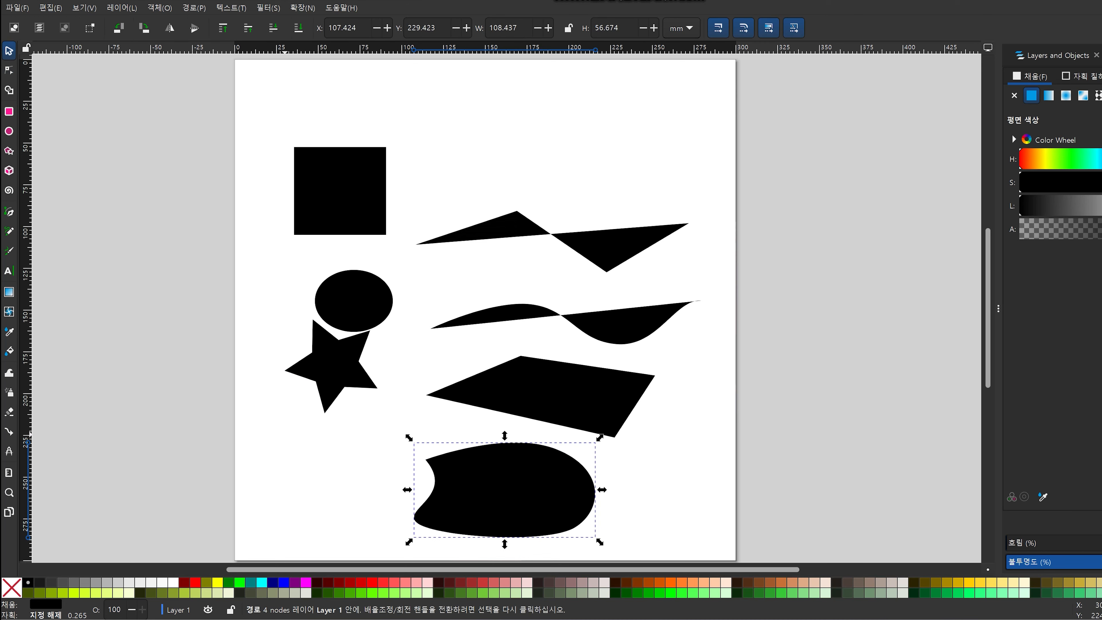
Step: Create a text frame above the zigzag path and fill it with random letters starting with "dkdsfnsafsadfosadfn"
key(t)
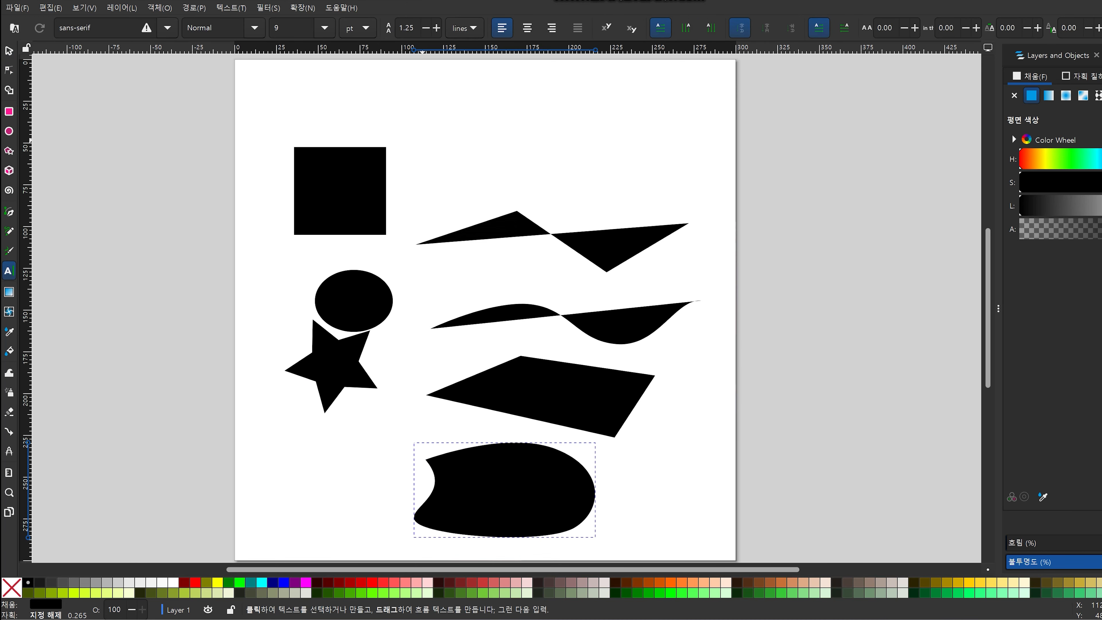
drag(580, 174, 652, 184)
text(dkds)
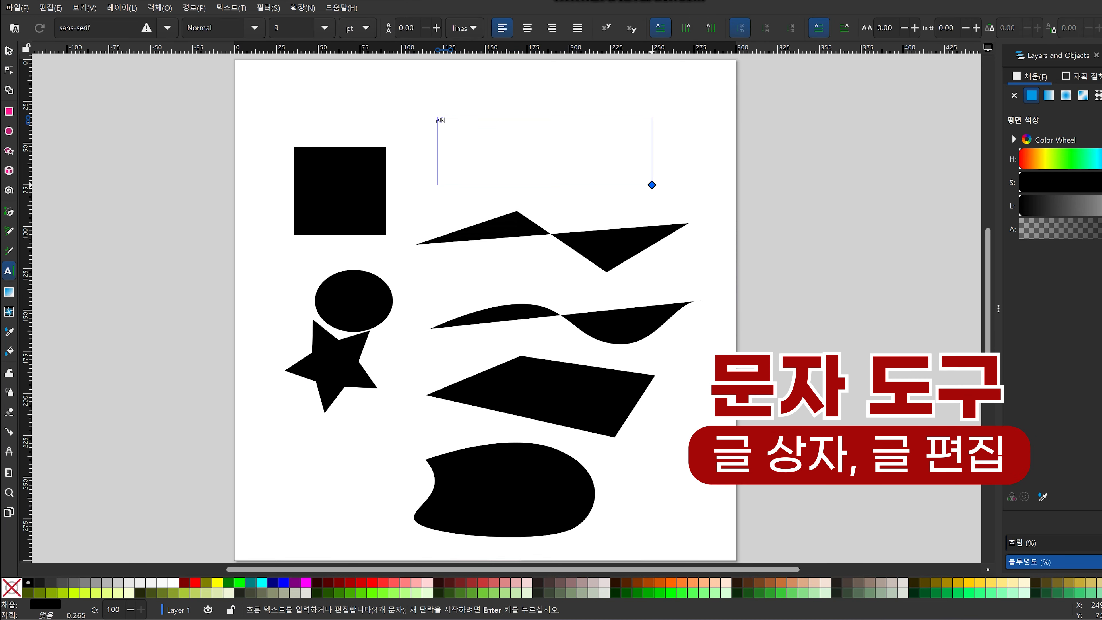
text(fnsafsadfosadfn;sadf;asldfnas;ldfklsajdfl)
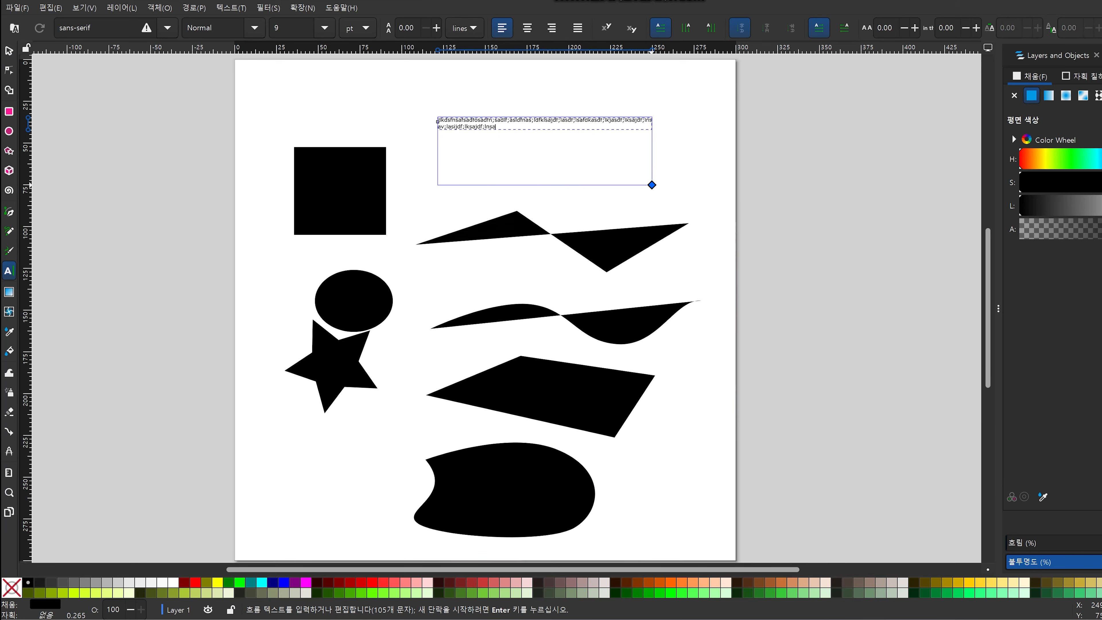
Step: Format all the text in the frame as Berlin Sans FB Demi, Bold, size 18 px
drag(503, 126, 437, 119)
click(167, 28)
click(131, 305)
click(254, 27)
click(217, 50)
click(324, 27)
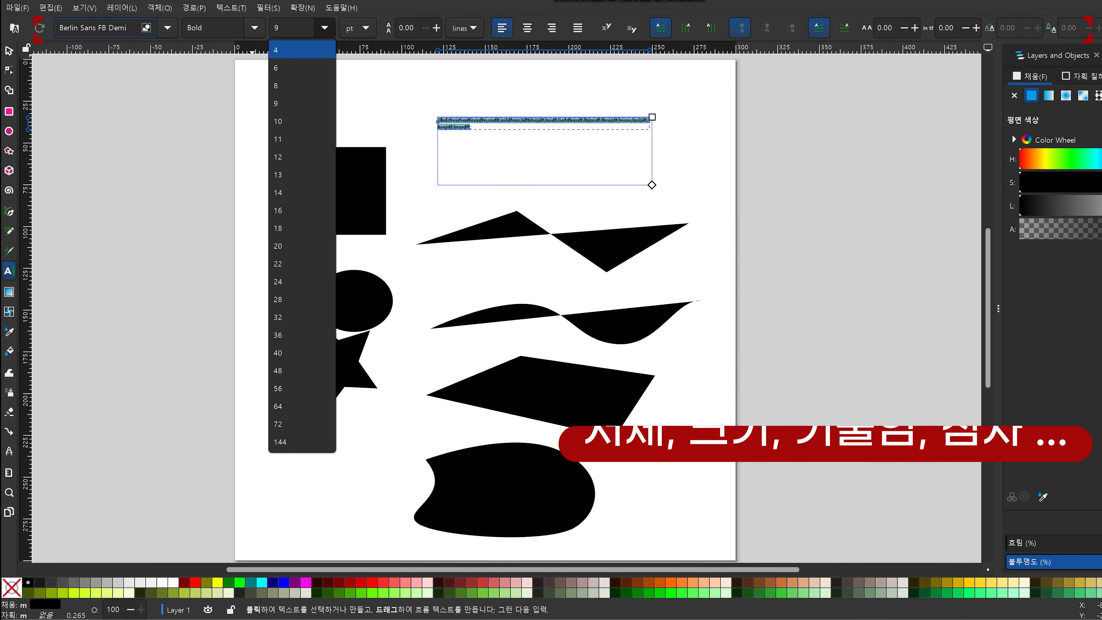
click(295, 230)
click(358, 27)
click(363, 85)
Step: Try centre and right alignment and vertical writing on the text, restoring left alignment and horizontal writing
click(464, 28)
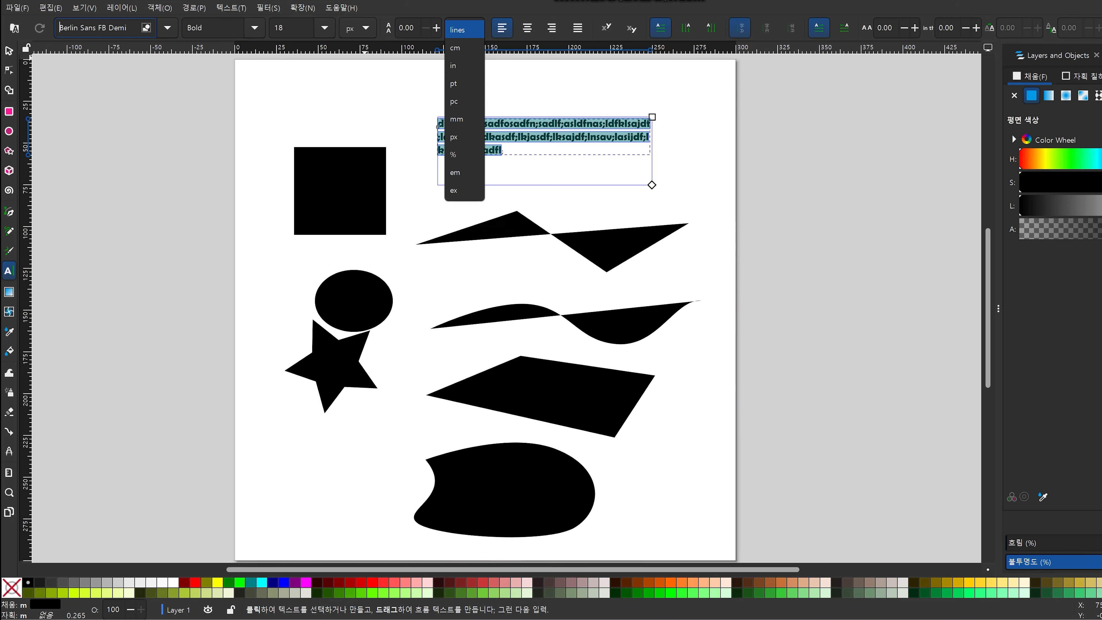
click(526, 27)
click(552, 27)
click(502, 28)
click(686, 28)
click(660, 28)
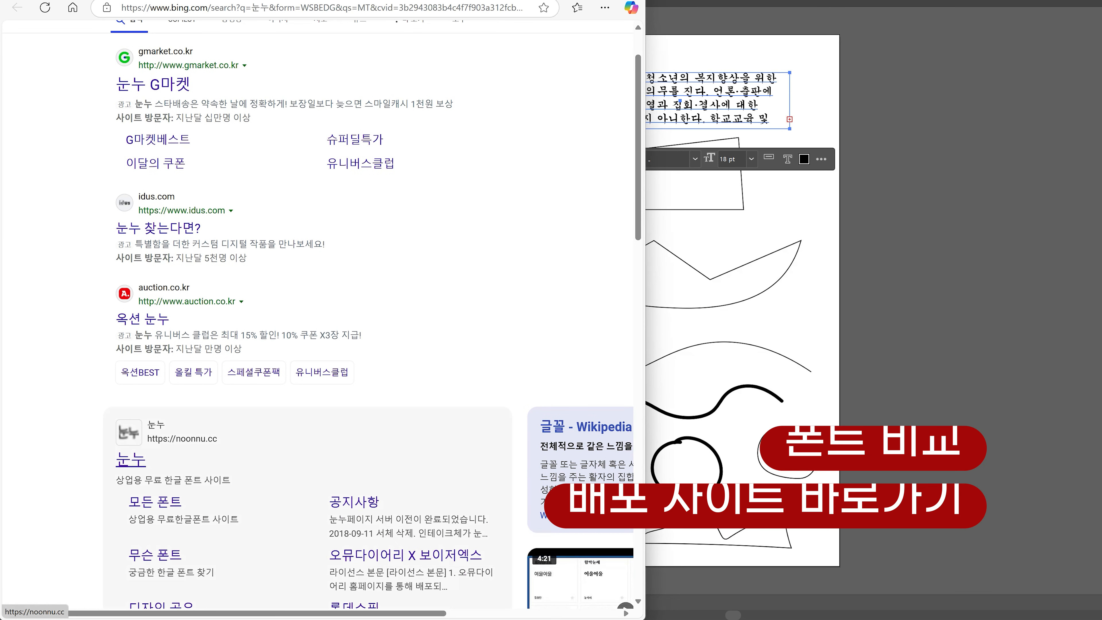
Step: Switch to the browser, open the 눈누 font site and download the 나눔고딕 D2coding font from Naver's font page
click(131, 459)
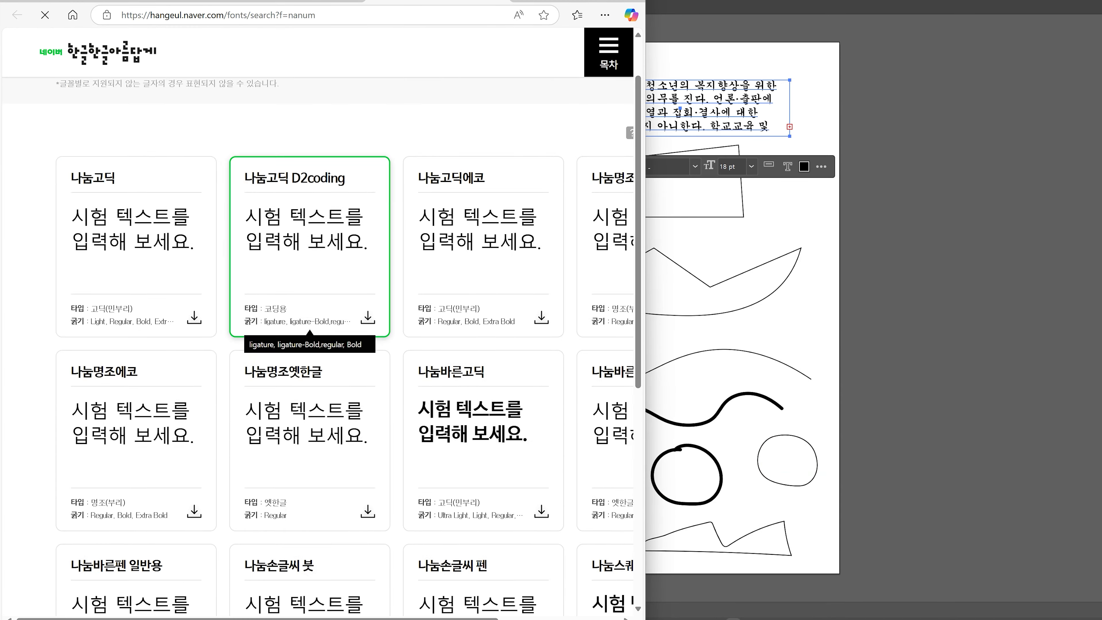
click(368, 317)
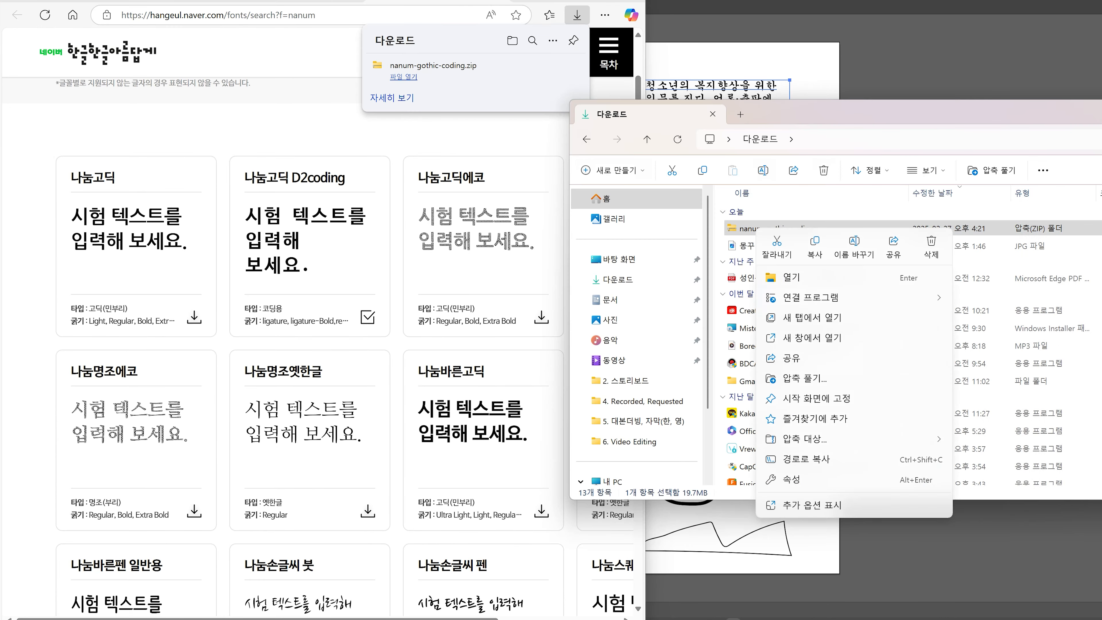
Step: Extract nanum-gothic-coding.zip in the Downloads folder and select all the extracted files
key(Return)
key(Return)
key(ctrl+a)
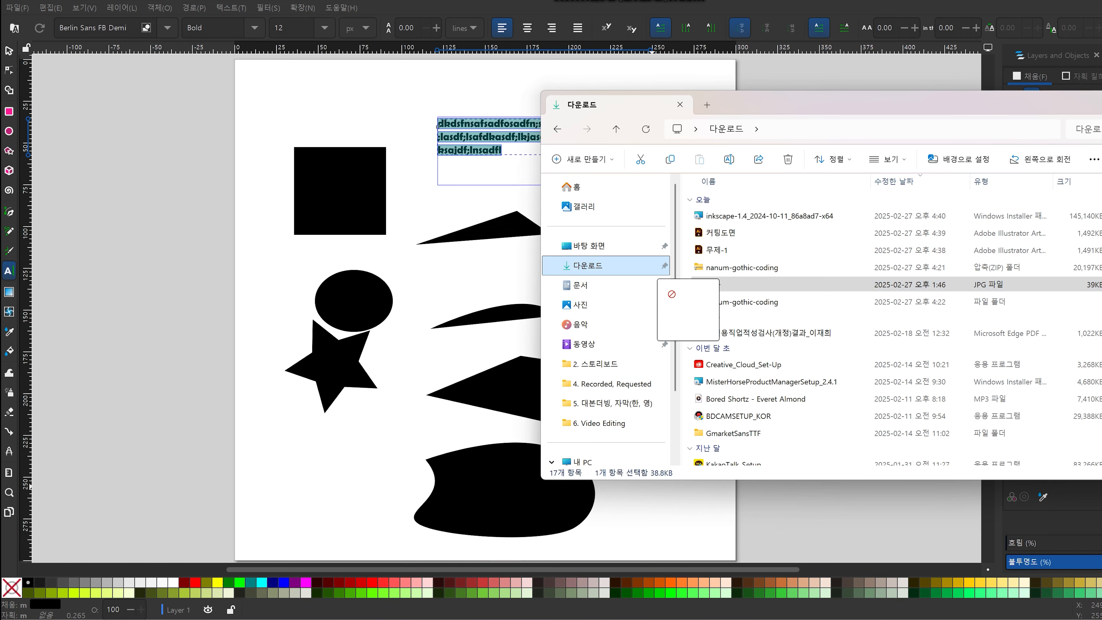
Step: Import the character JPG into Inkscape as an embedded image and trace it with a single-scan brightness cutoff at threshold 0.450
click(243, 233)
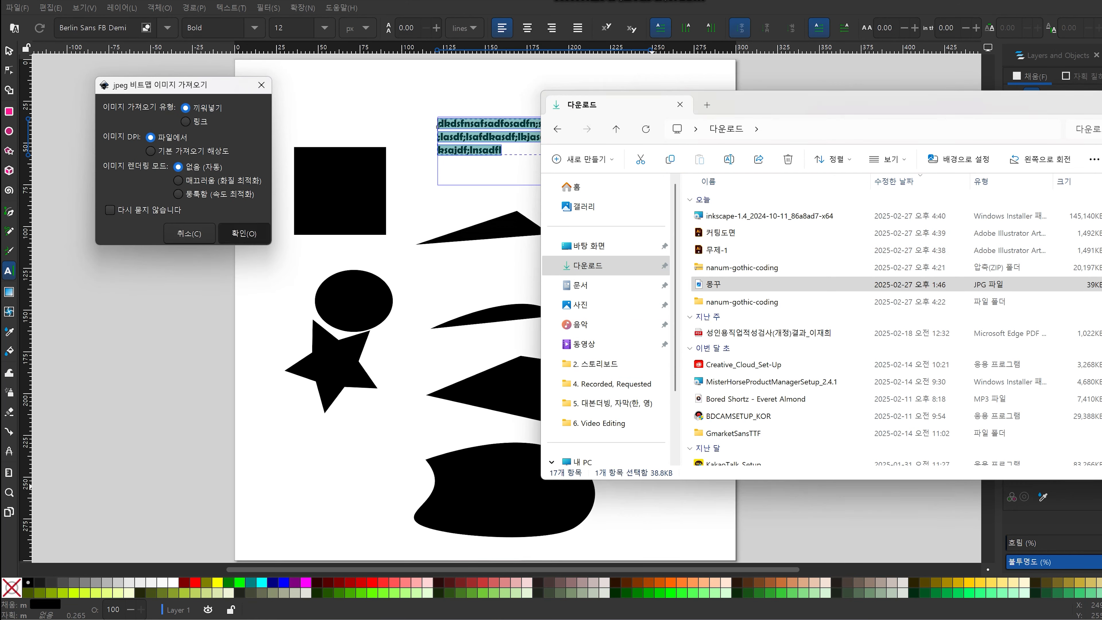
click(159, 8)
mouse_move(194, 8)
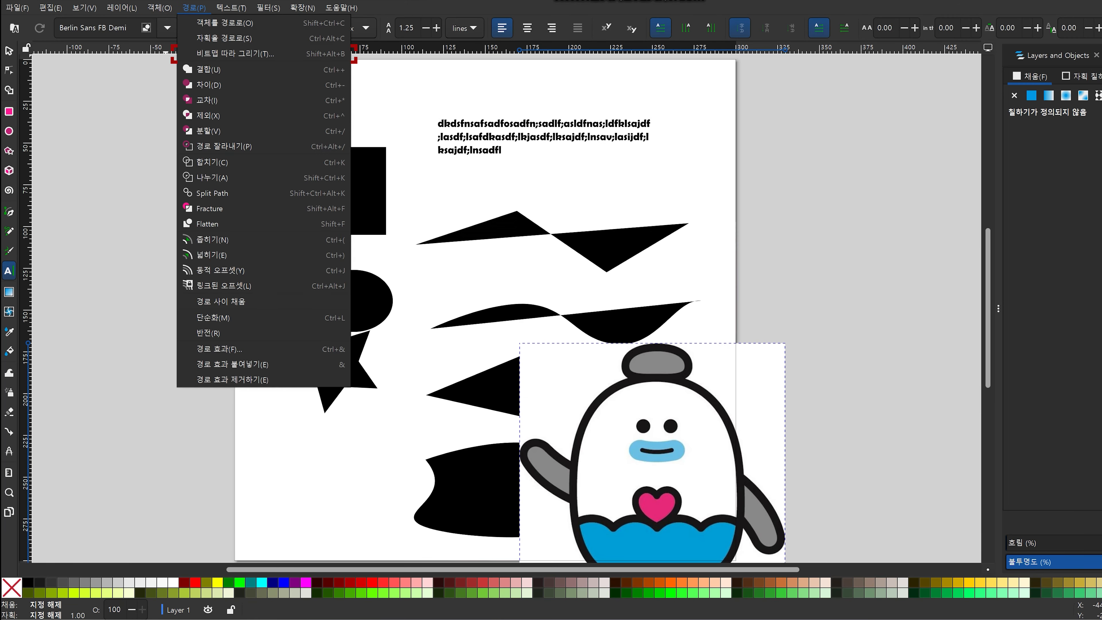
click(235, 53)
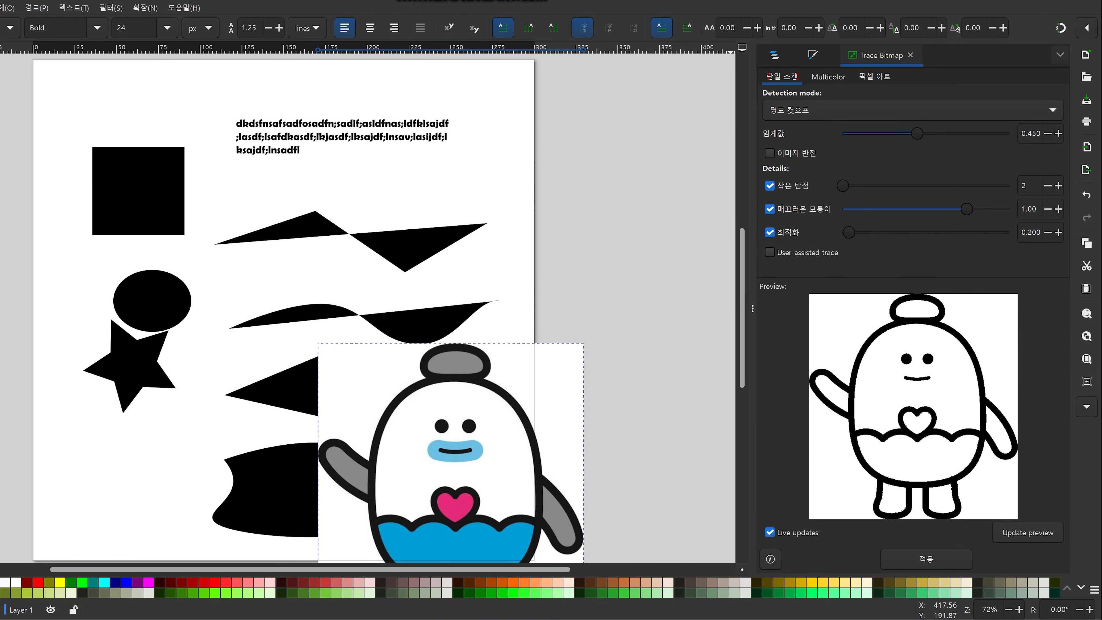
click(912, 110)
click(913, 111)
click(926, 558)
Step: Move the traced outline up and to the right of the original character image, leaving nothing selected
mouse_move(441, 410)
mouse_down()
mouse_move(147, 215)
mouse_move(278, 276)
mouse_move(600, 178)
mouse_move(575, 142)
mouse_up()
click(322, 486)
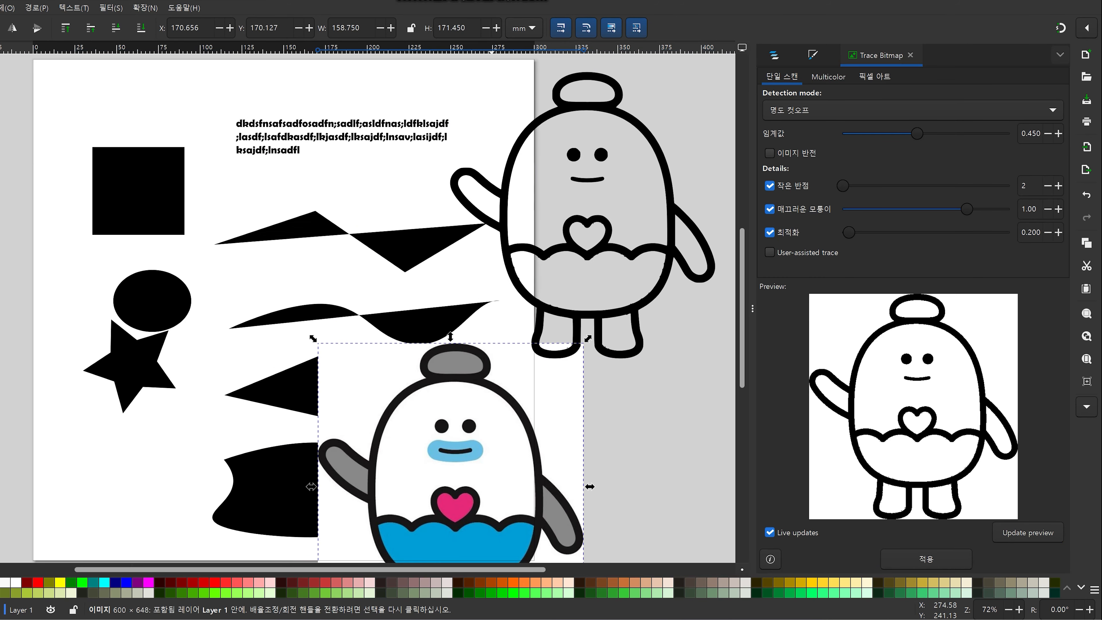
key(Escape)
Step: Try shrinking the star's outline inward with a dynamic offset and undo it
click(129, 366)
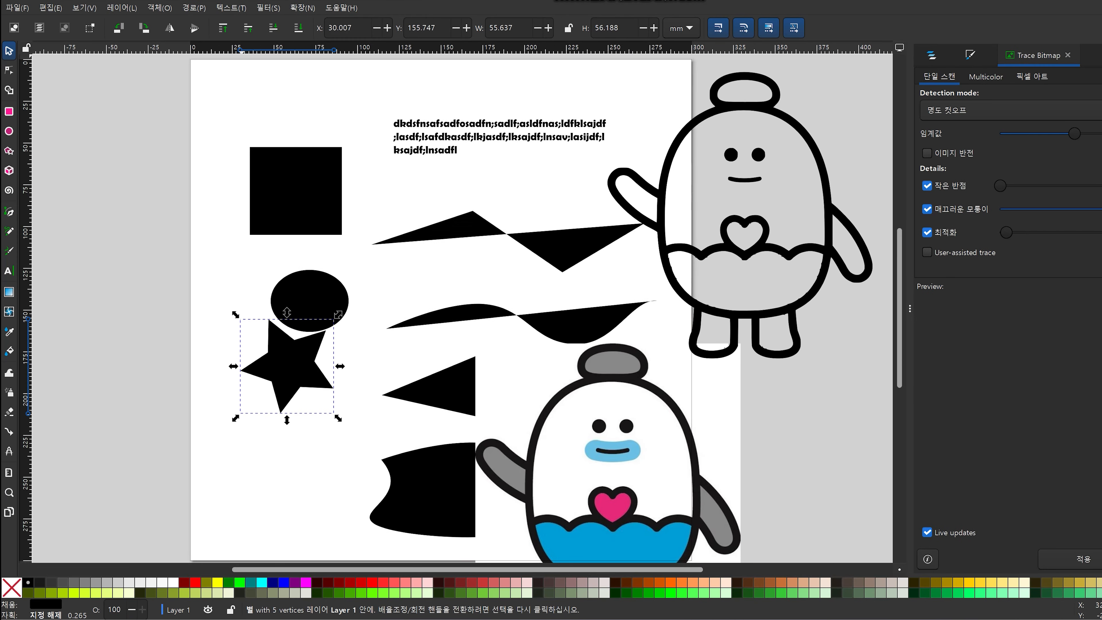
click(193, 8)
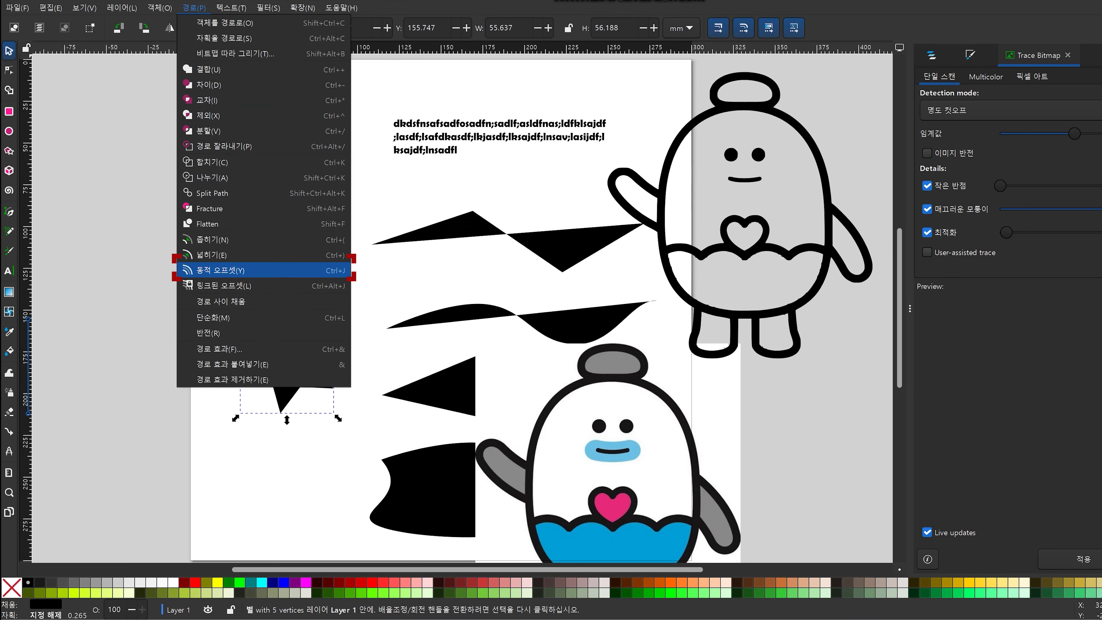
click(263, 268)
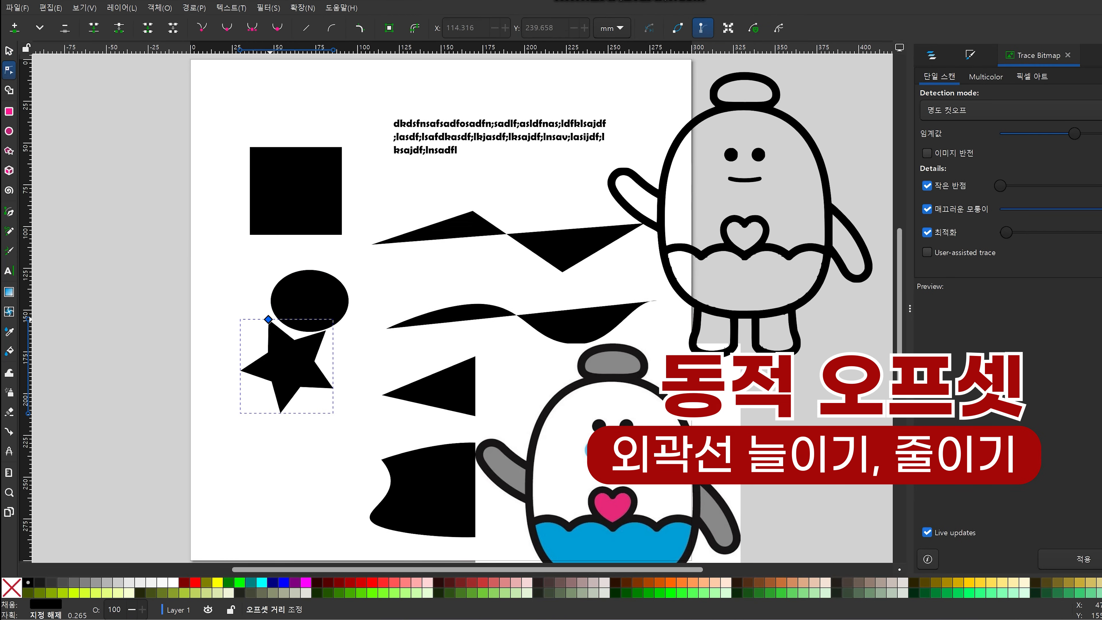
drag(268, 320, 276, 348)
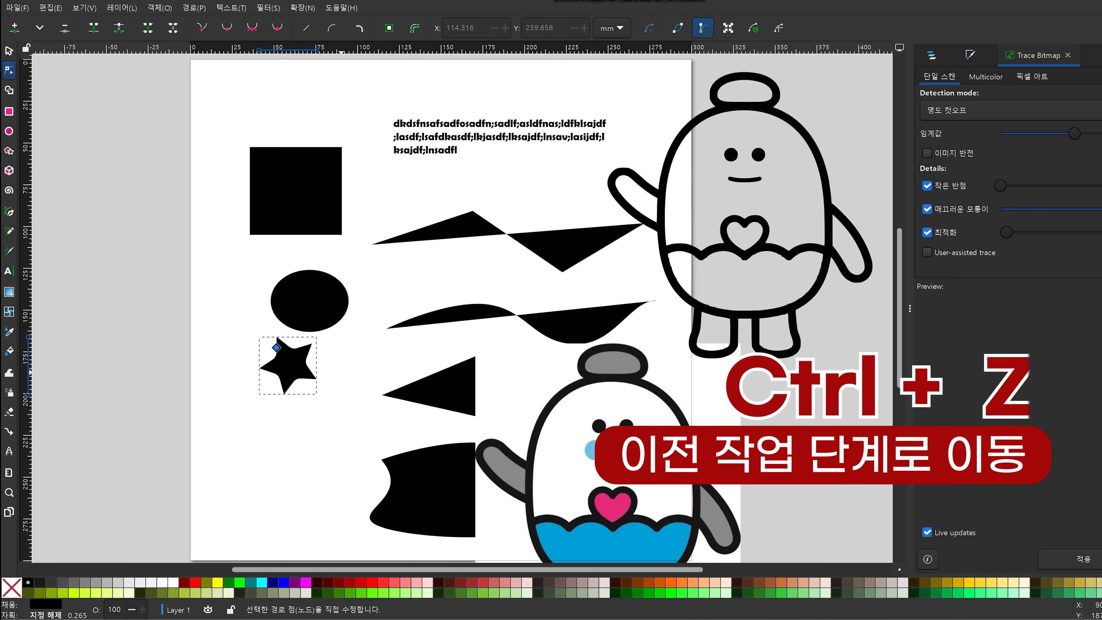
key(ctrl+z)
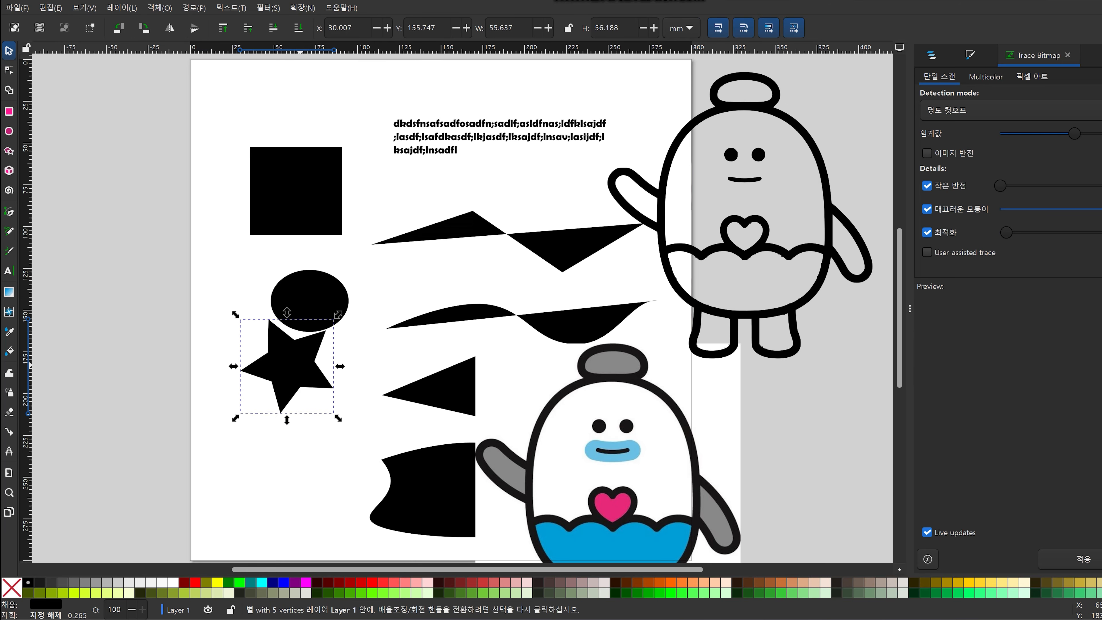
Step: Undo the recent edits back to before the character trace and redo them
key(ctrl+z)
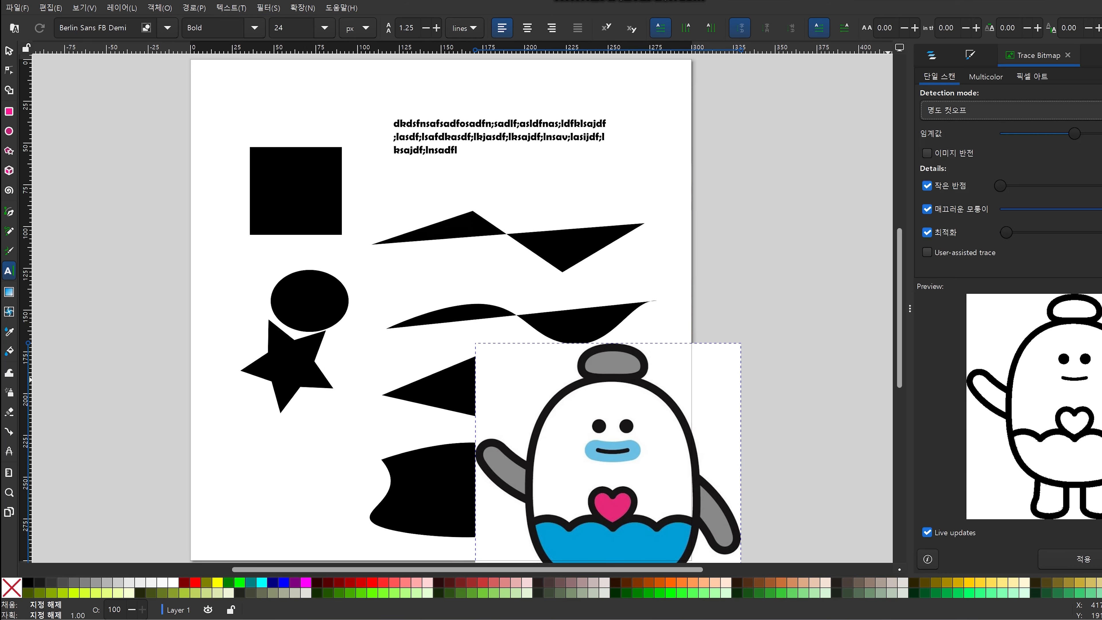
key(ctrl+shift+z)
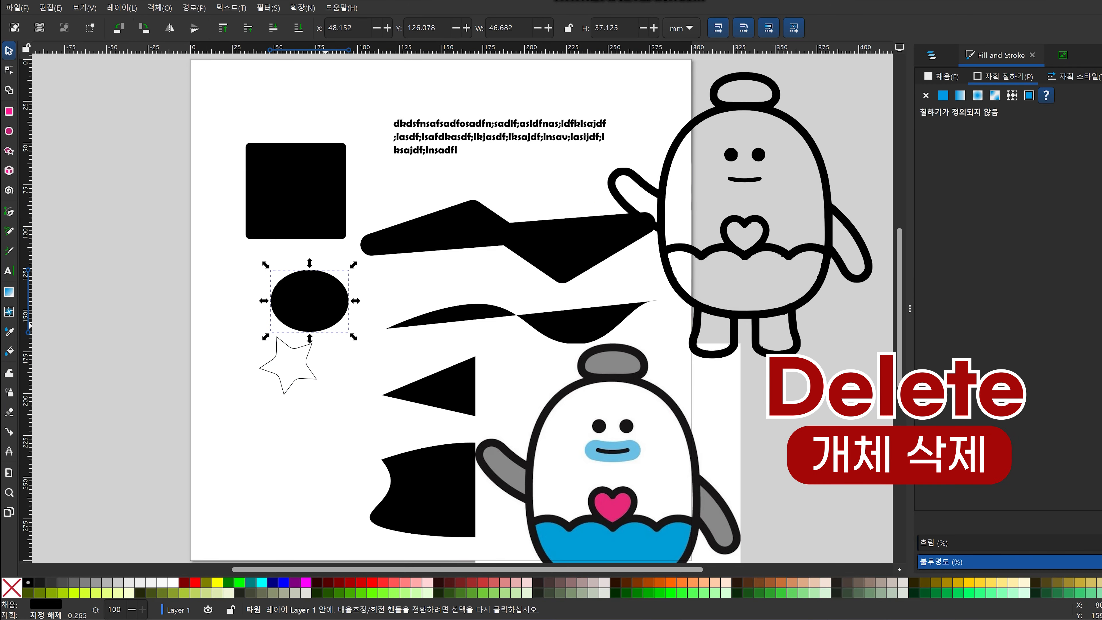
Step: Delete the ellipse, the embedded character image and the triangle from the page
key(Delete)
click(604, 428)
key(Delete)
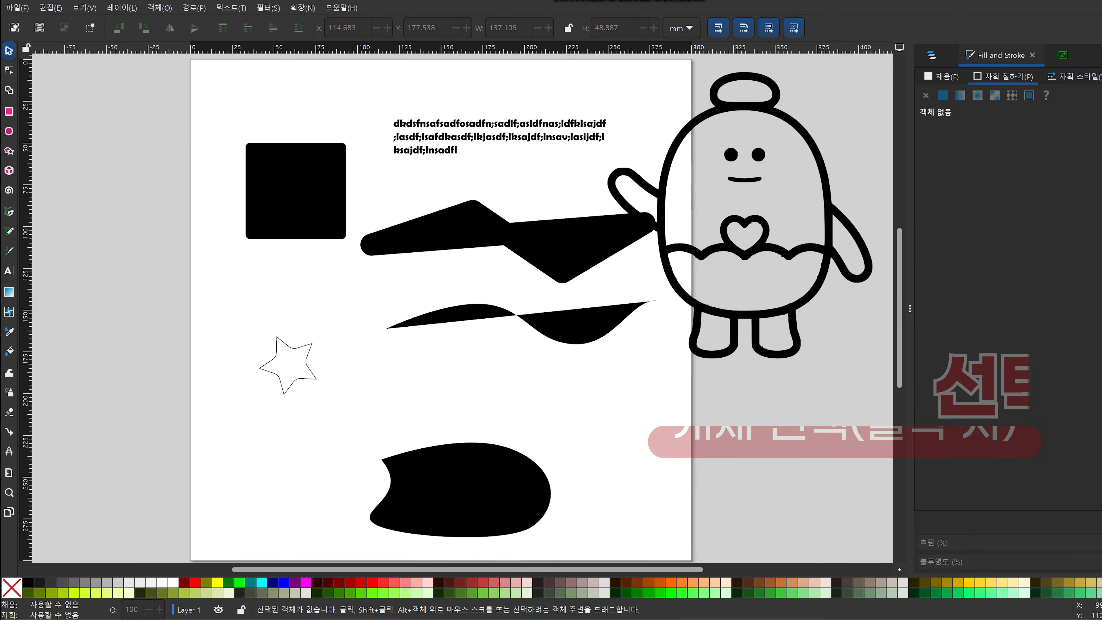
Step: Move the square to the page's lower right, the curved blob to the upper left and the text block to the lower middle
drag(296, 190, 613, 411)
drag(460, 490, 285, 134)
drag(431, 271, 430, 276)
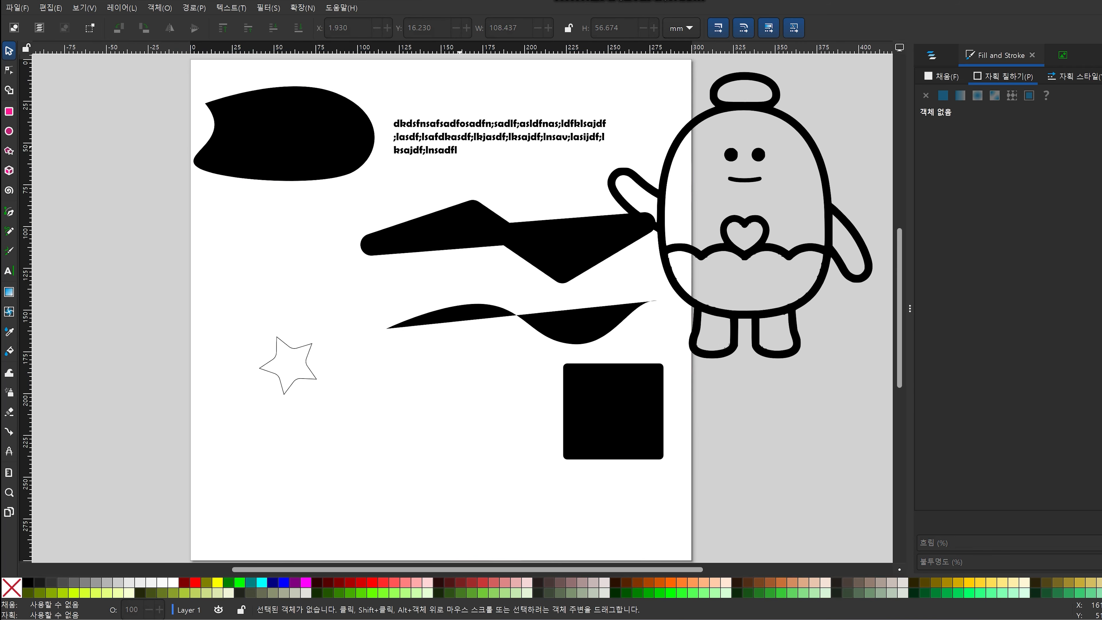
drag(473, 138, 408, 453)
Step: Try enlarging the curved blob proportionally to about 168 × 88 mm and undo the resize
click(347, 144)
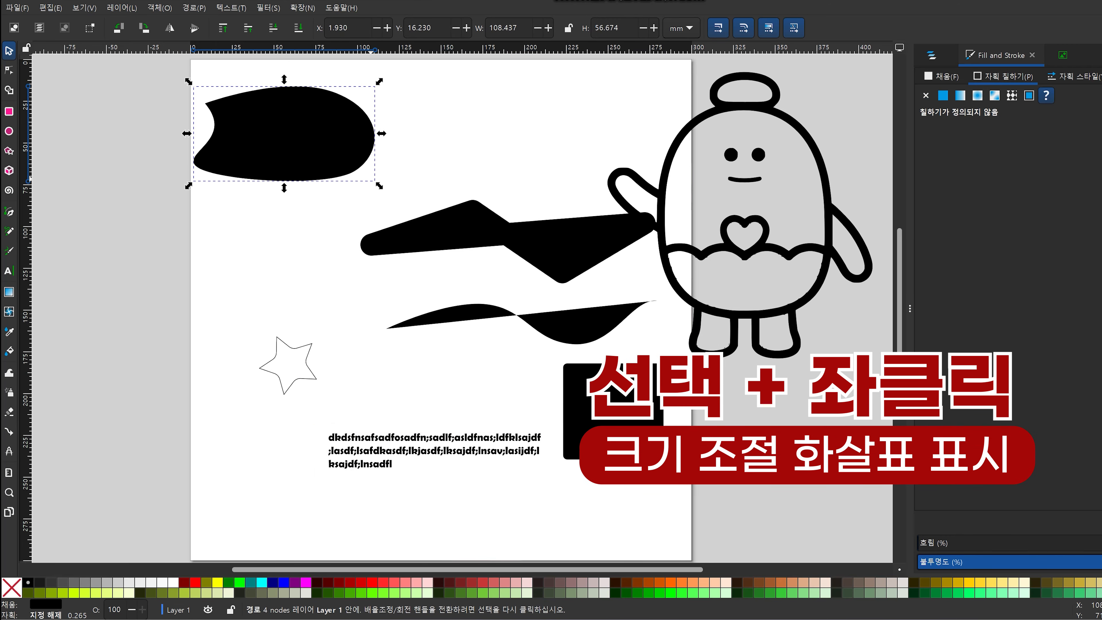
drag(379, 186, 488, 235)
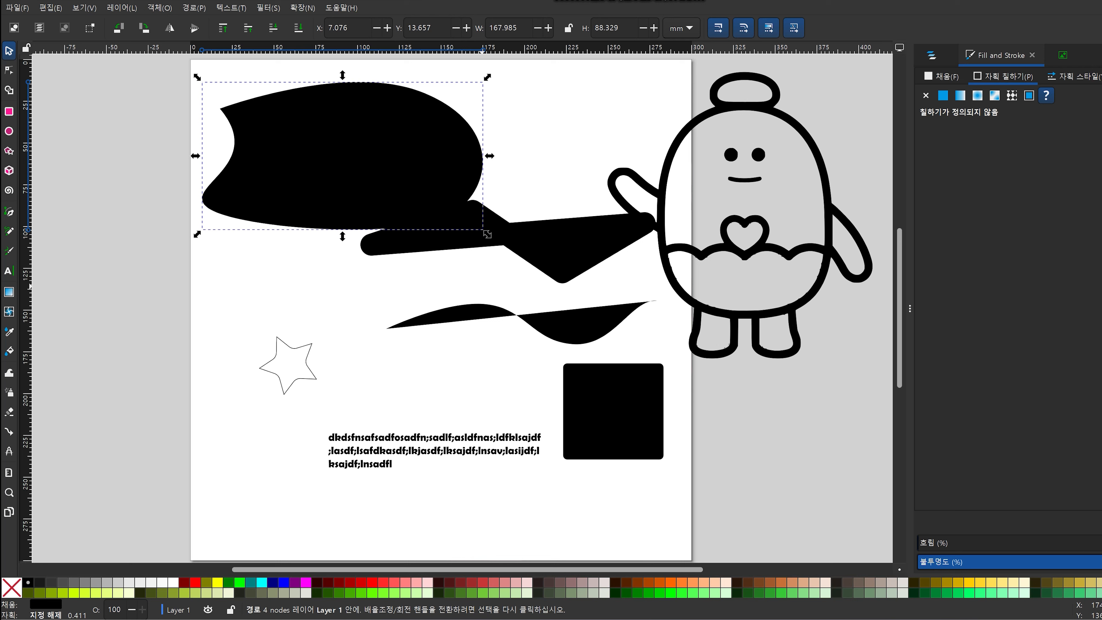
key(ctrl+z)
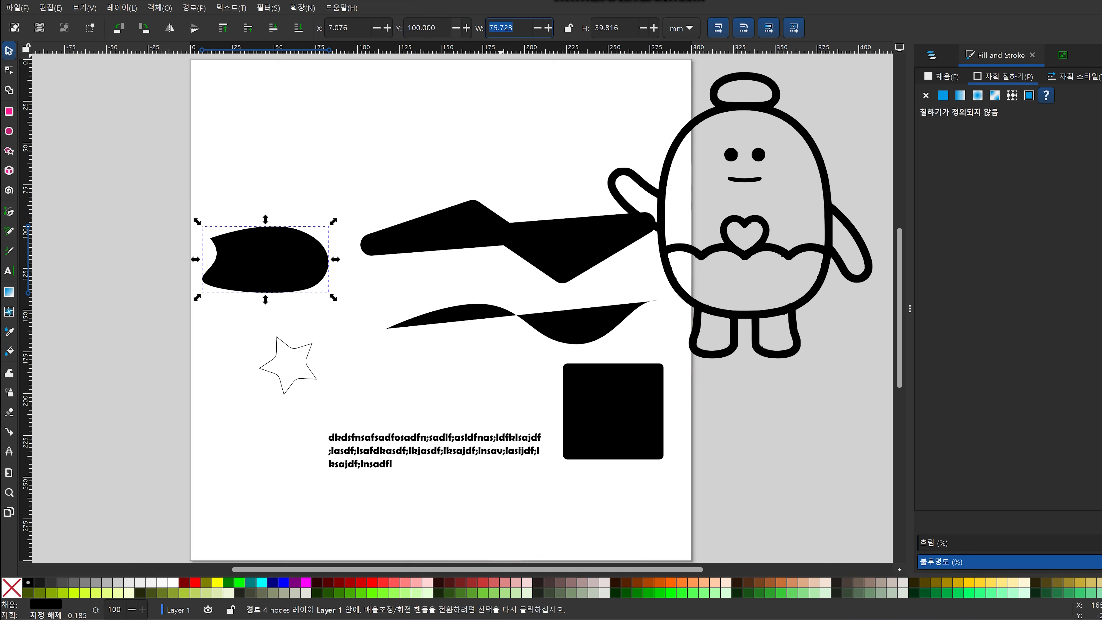
Step: Set the curved blob's width to 100 mm and its height to 20 mm
text(100)
key(Tab)
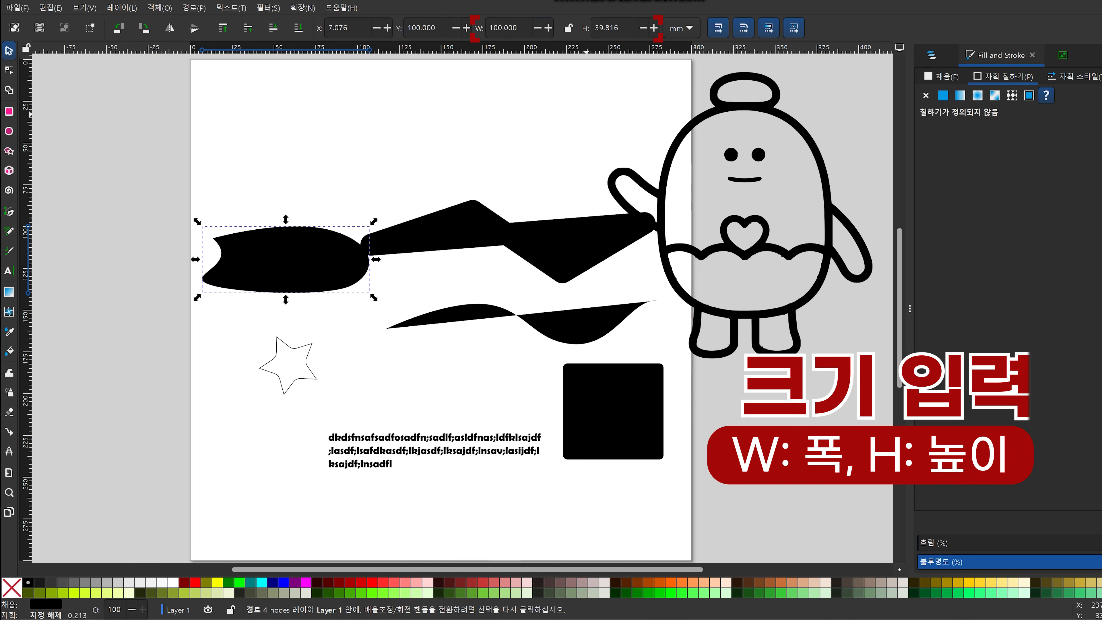
text(20)
key(Return)
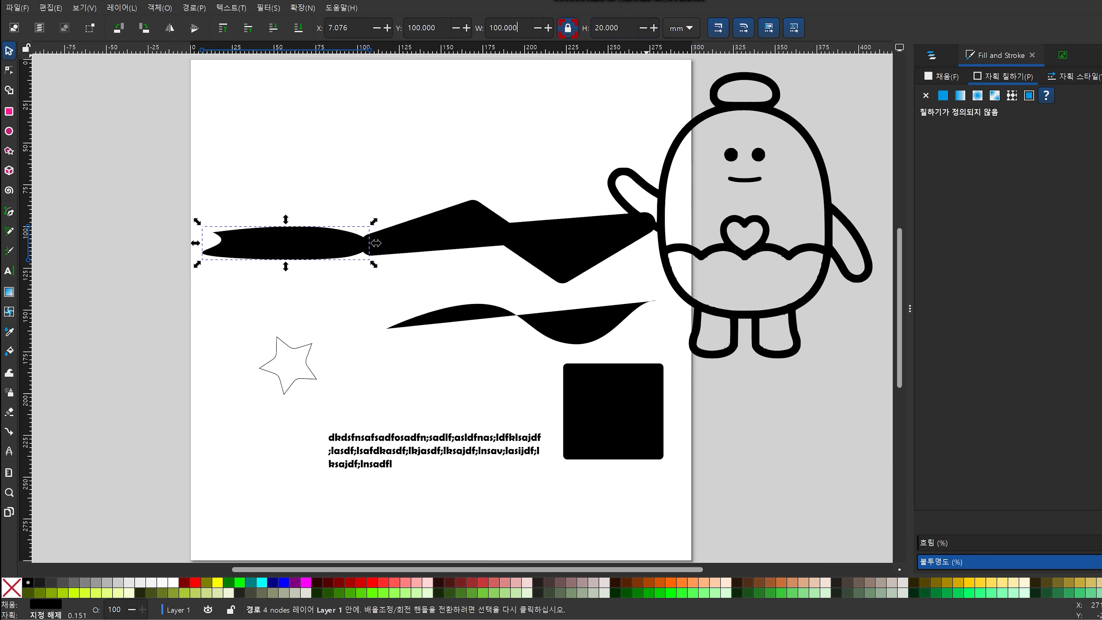
Step: Set the curved blob's width to 200 mm with the width-to-height ratio locked
double_click(504, 28)
text(200)
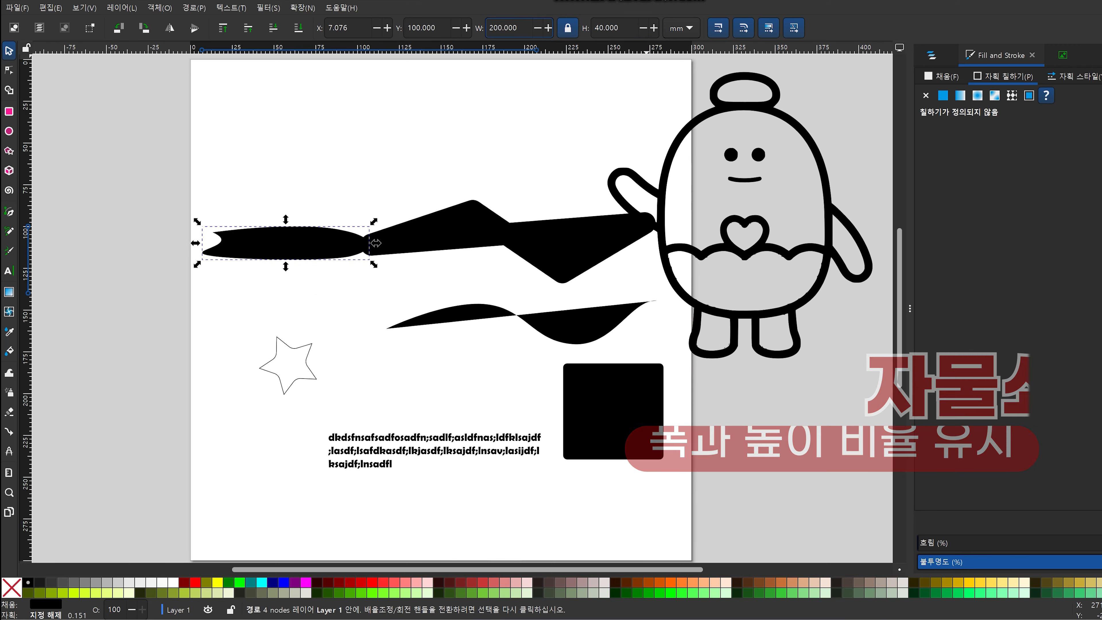
key(Return)
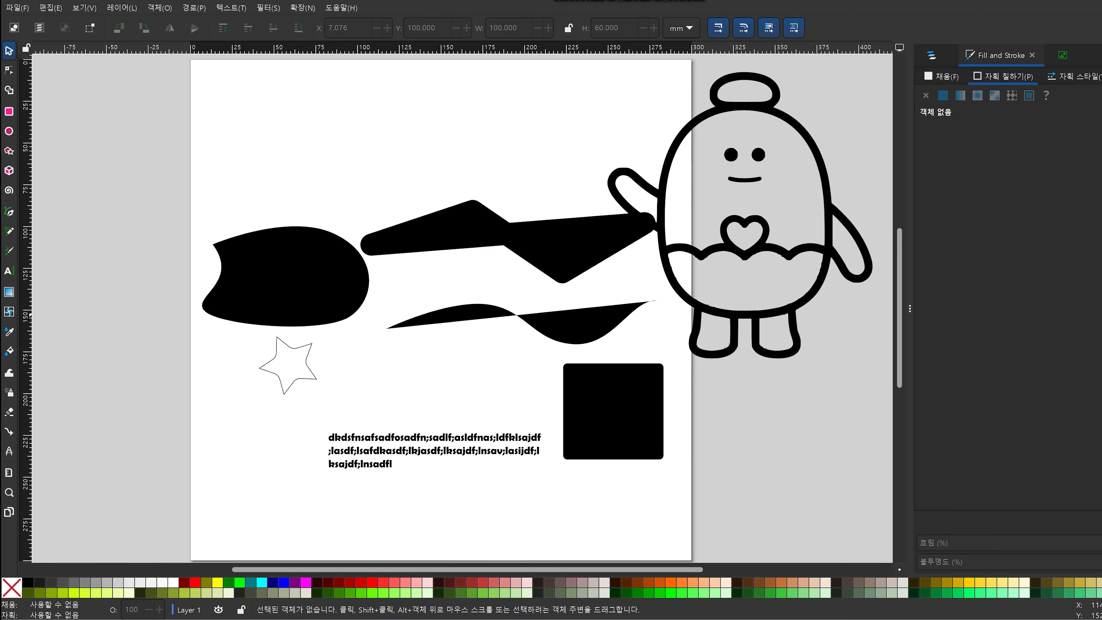
Step: Rotate the curved blob slightly about its centre by hand
click(300, 270)
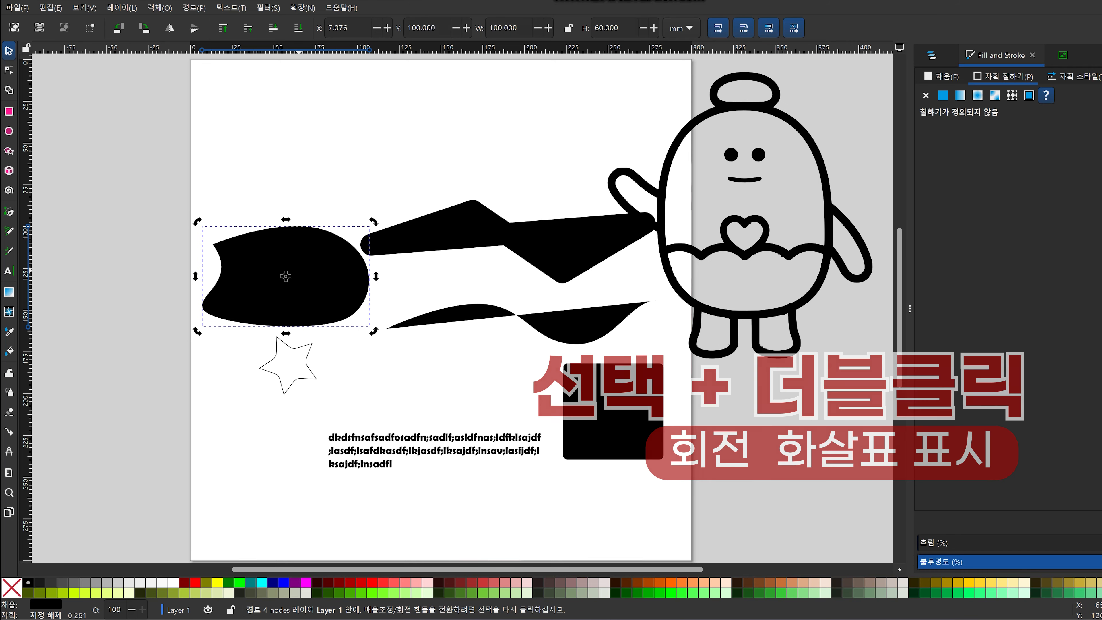
drag(374, 222, 380, 247)
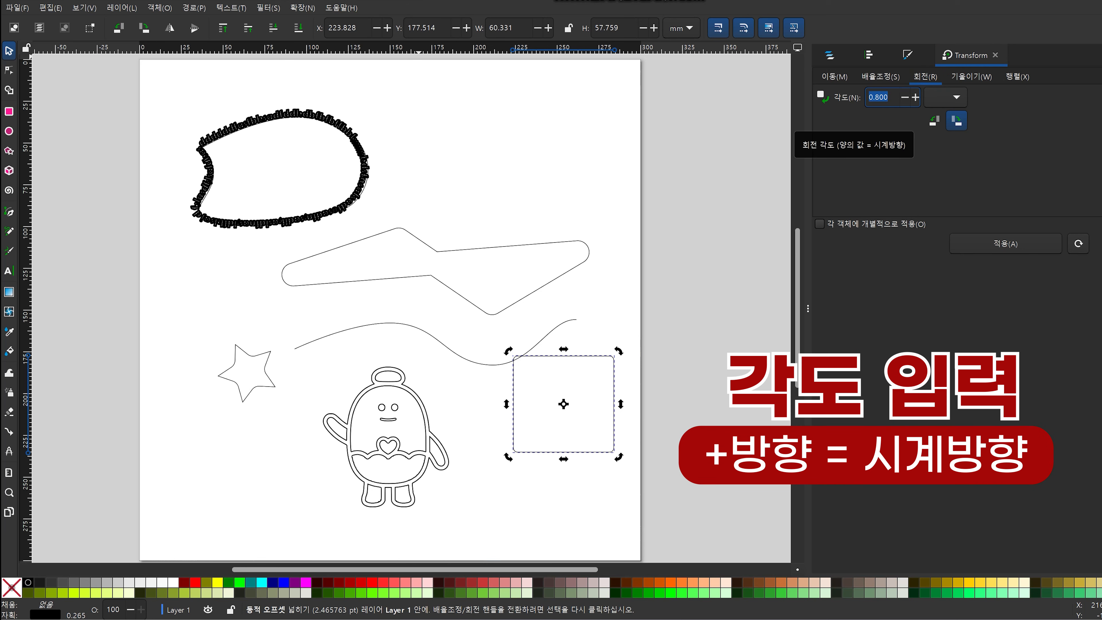
Step: Rotate the rounded square clockwise by numeric angle, entering the values 45 and 100
text(45)
key(Return)
text(100)
key(Return)
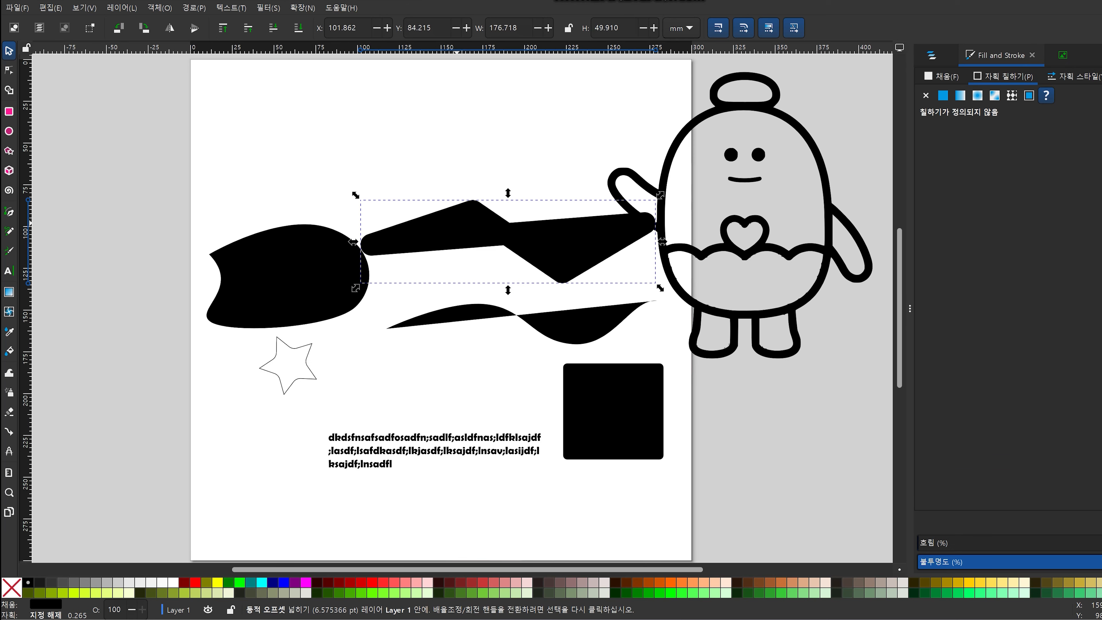
Step: Flip the zigzag shape horizontally and back, flip it vertically and back, and leave it deselected
click(169, 28)
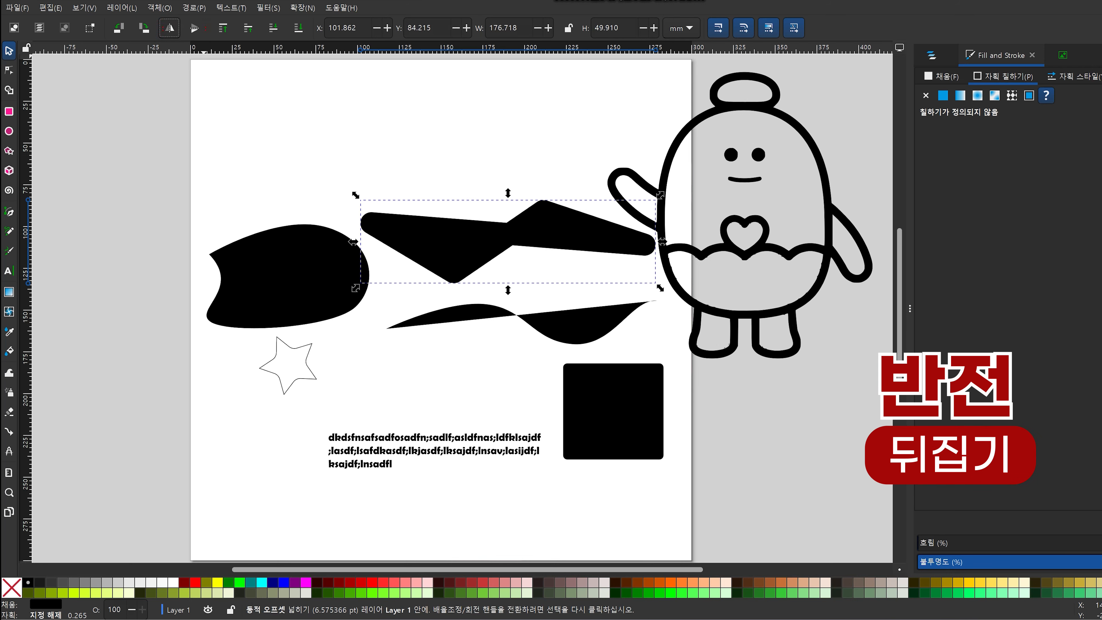
click(169, 27)
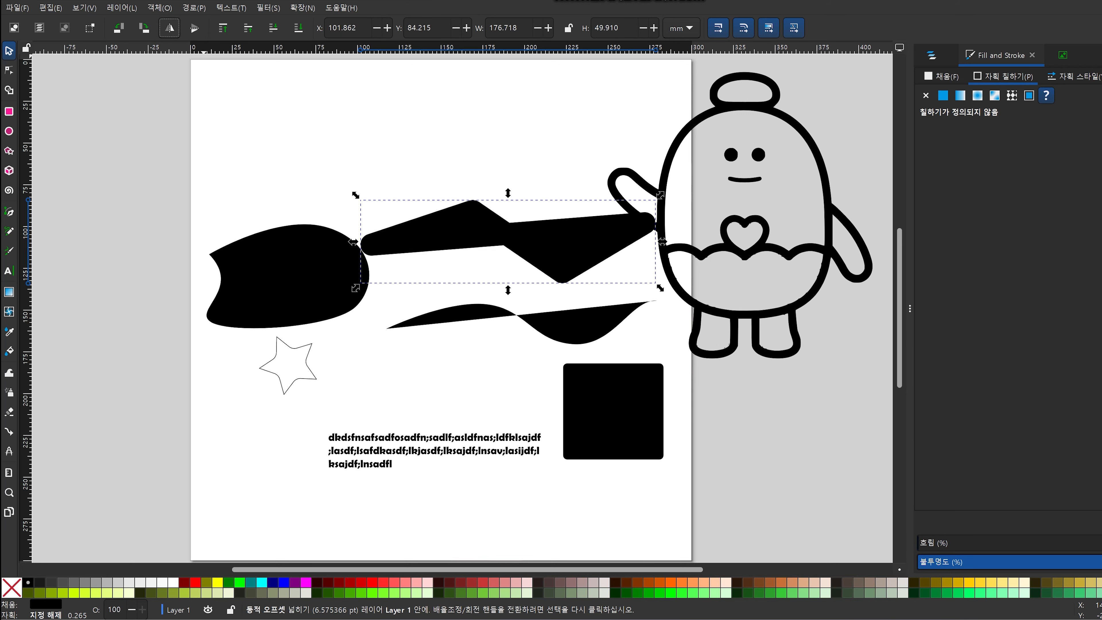
click(194, 27)
click(194, 28)
click(394, 355)
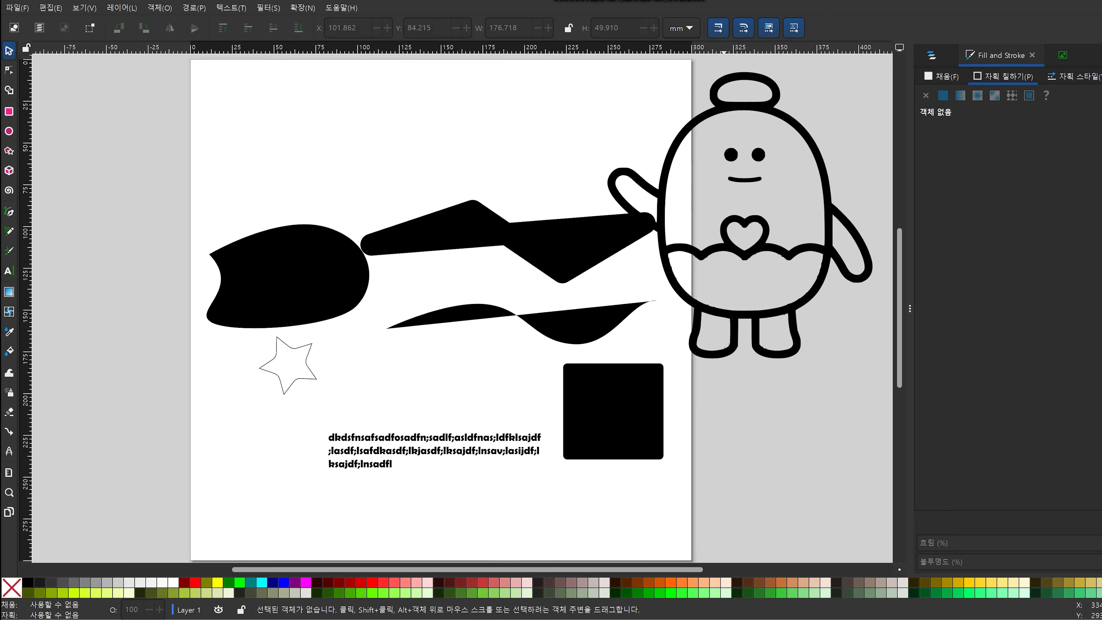
Step: Build a multiple selection from the blob, zigzag, wave, text, rounded square and star by adding objects one at a time
click(299, 290)
shift+click(499, 237)
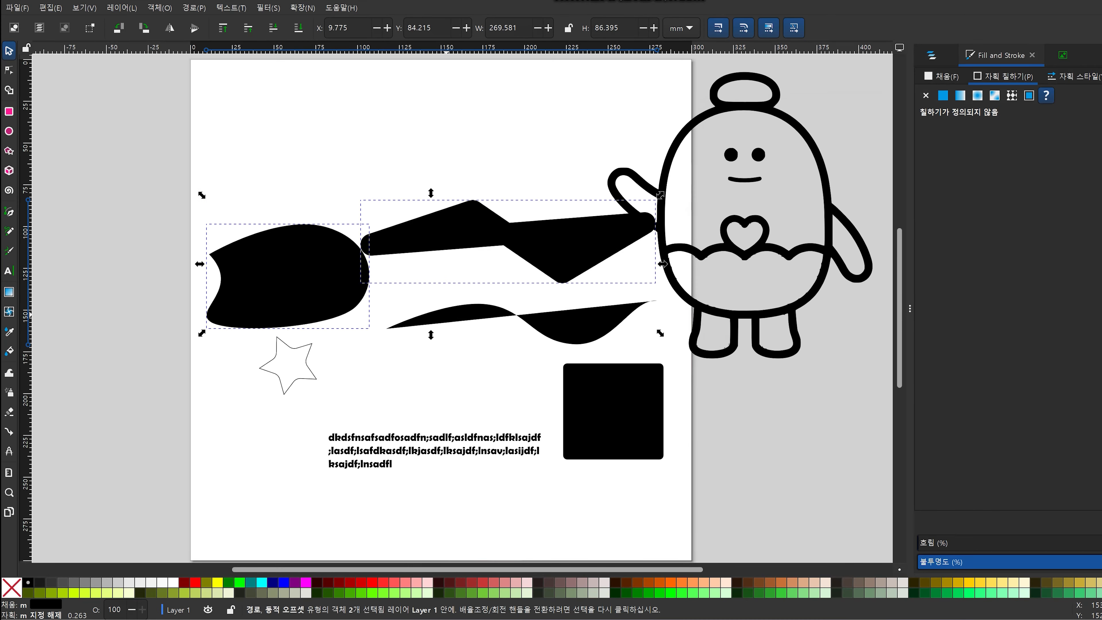
shift+click(438, 436)
shift+click(607, 410)
shift+click(306, 361)
shift+click(312, 268)
shift+click(413, 236)
shift+click(468, 313)
shift+click(434, 447)
shift+click(581, 404)
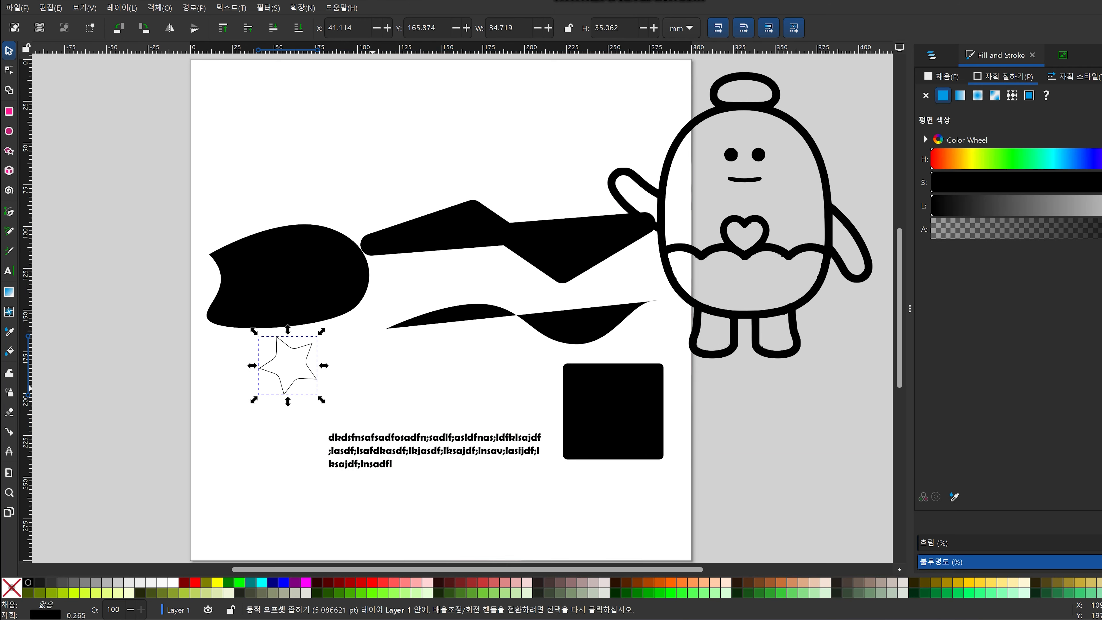
Step: Select the six objects on the page, move them together about 4 mm upward and deselect them
key(ctrl+a)
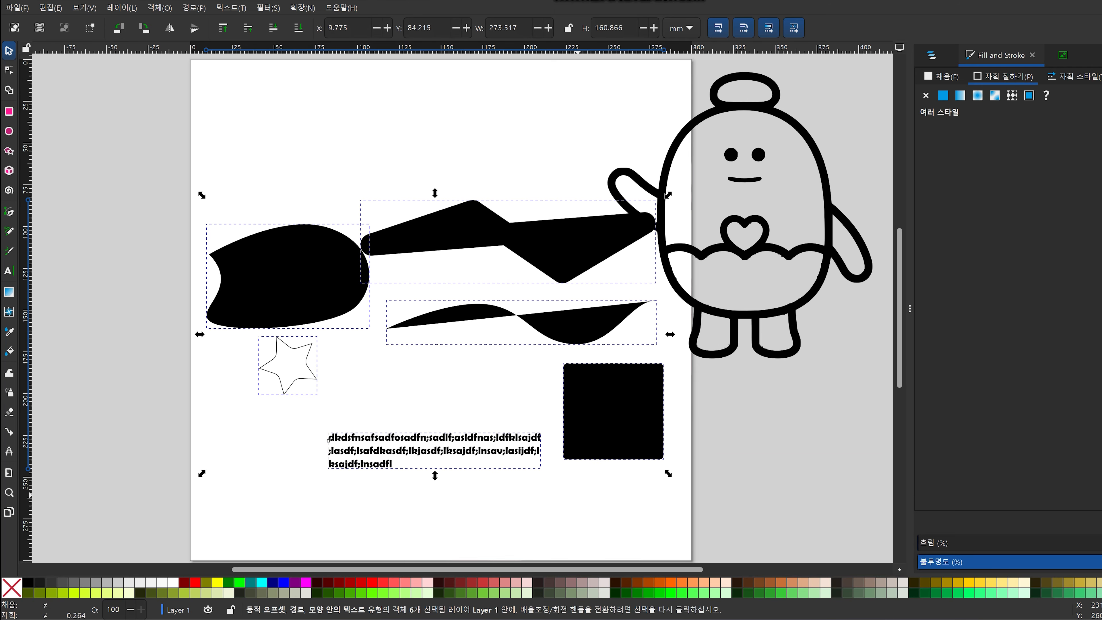
mouse_move(577, 365)
mouse_down()
mouse_move(528, 318)
mouse_move(578, 358)
mouse_up()
click(597, 471)
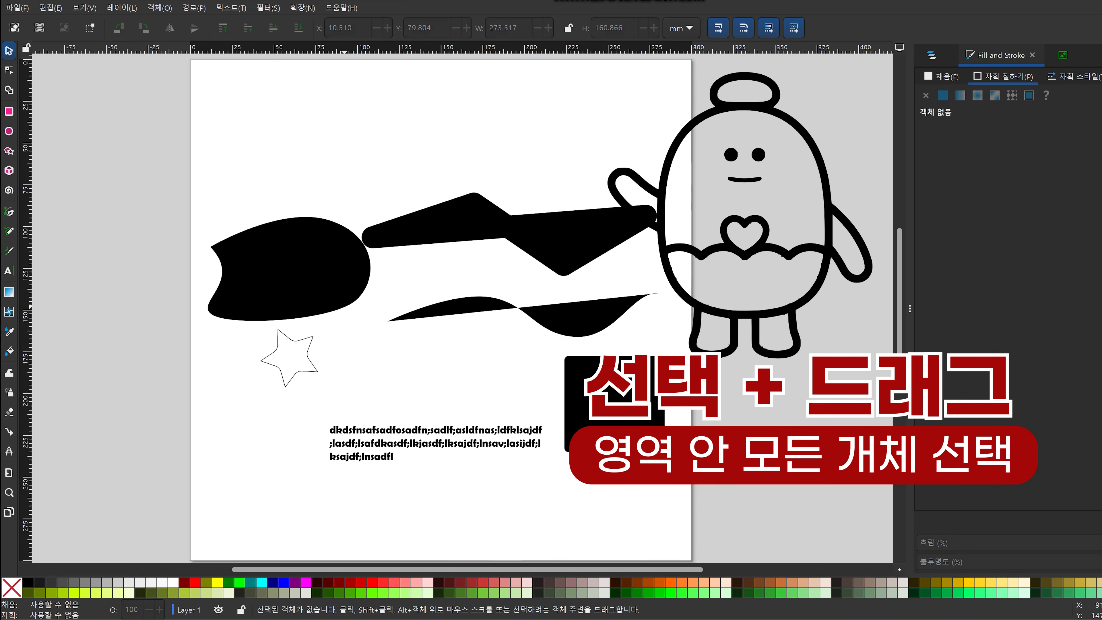
Step: Select the text block, star and curved blob together and centre them on a common vertical axis with Align and Distribute
click(313, 337)
click(368, 443)
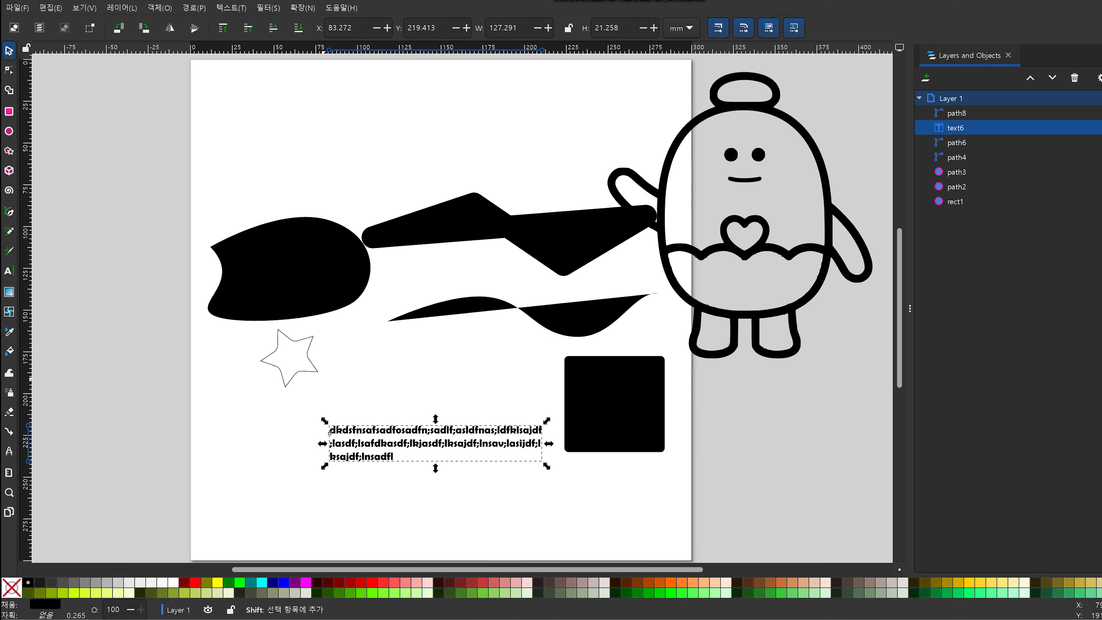
shift+click(314, 337)
shift+click(334, 271)
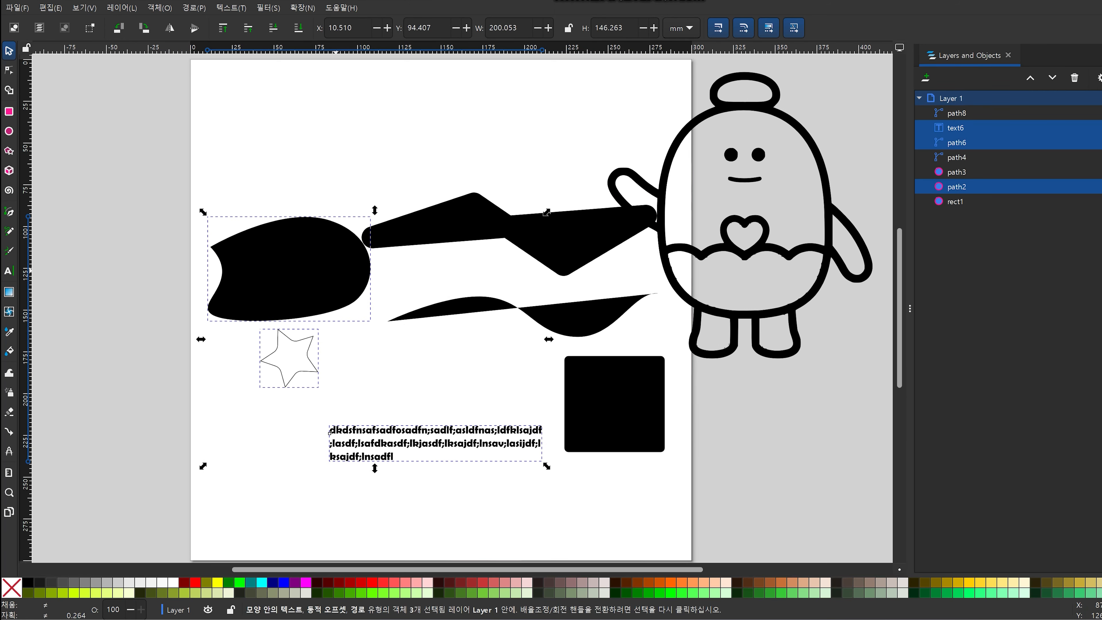
click(159, 8)
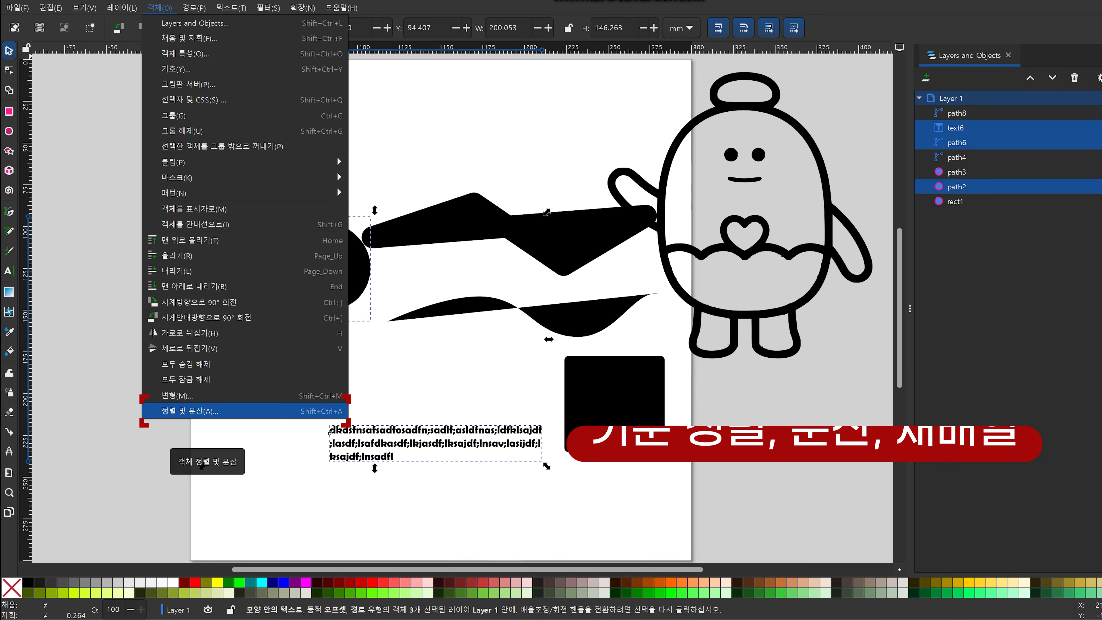
click(208, 409)
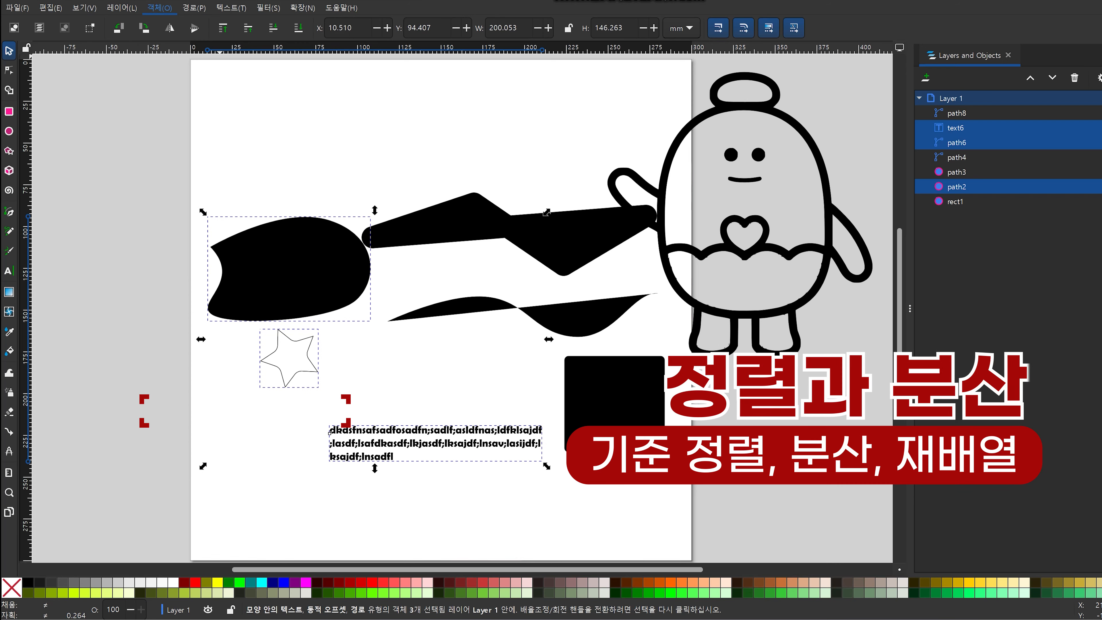
click(960, 175)
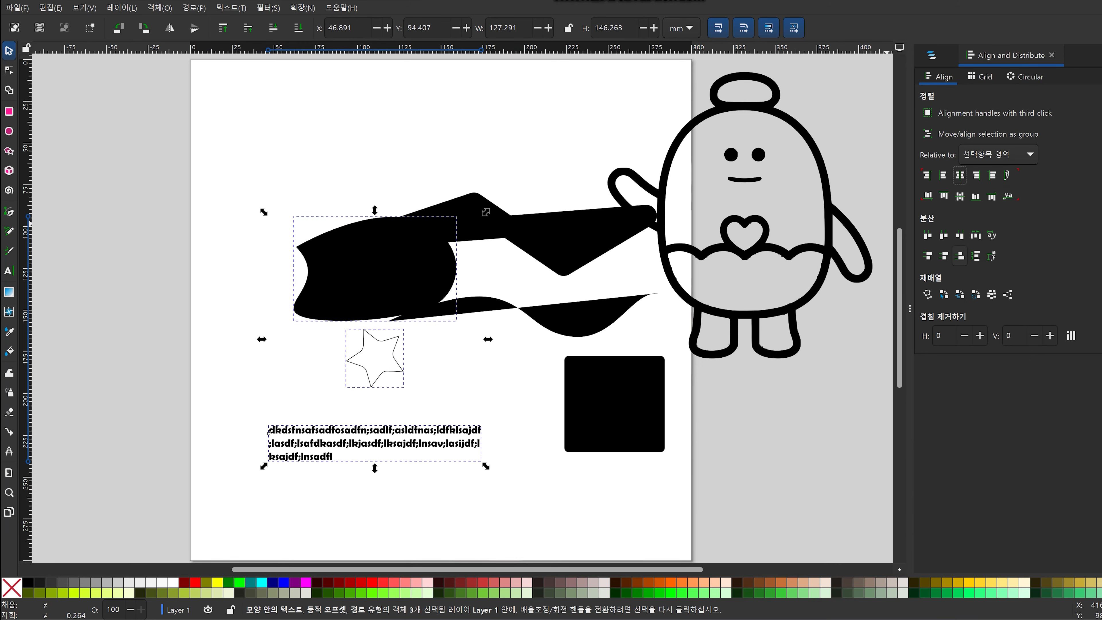
Step: Distribute the blob, star and text with even vertical gaps and align their left edges
click(976, 256)
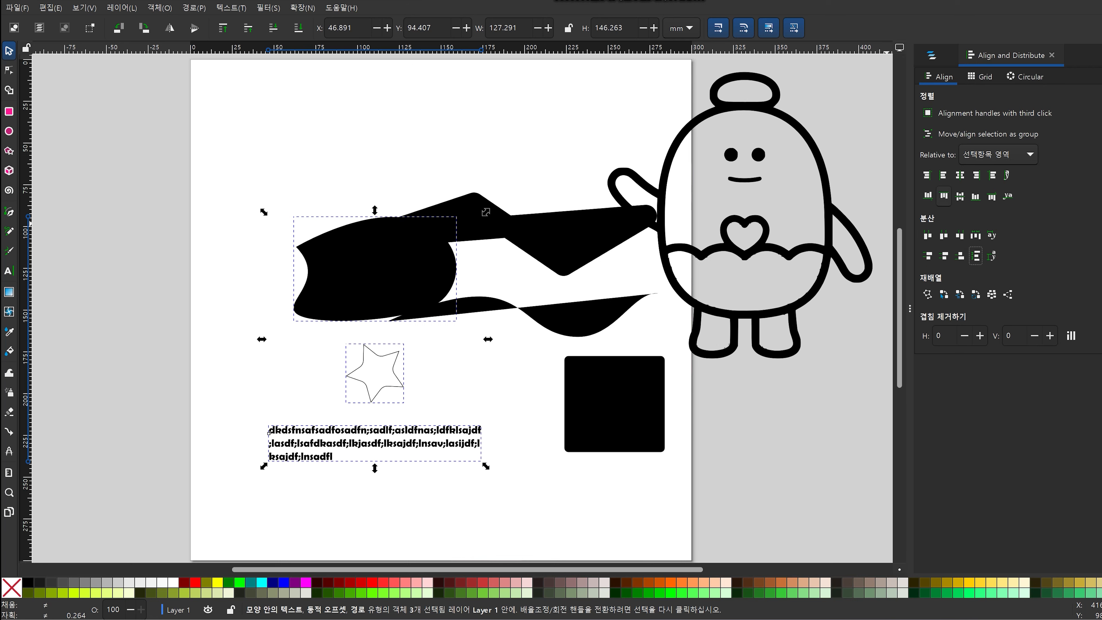
click(944, 175)
Step: Try the Intersection path operation on the overlapping curved blob and zigzag shape
click(478, 217)
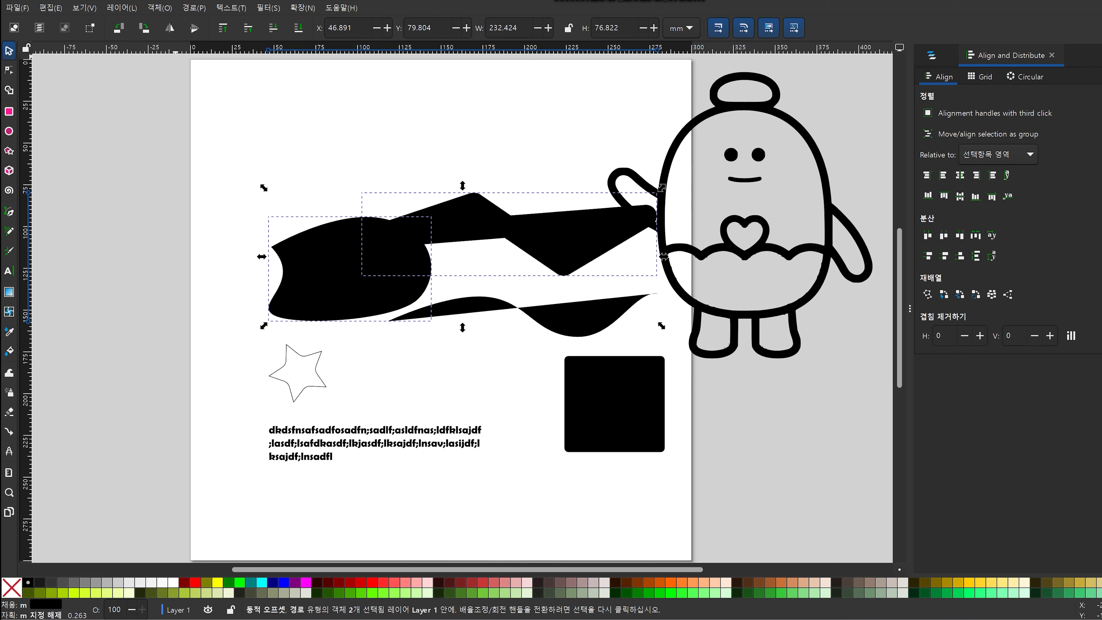
key(alt+p)
key(Down)
key(Down)
key(Down)
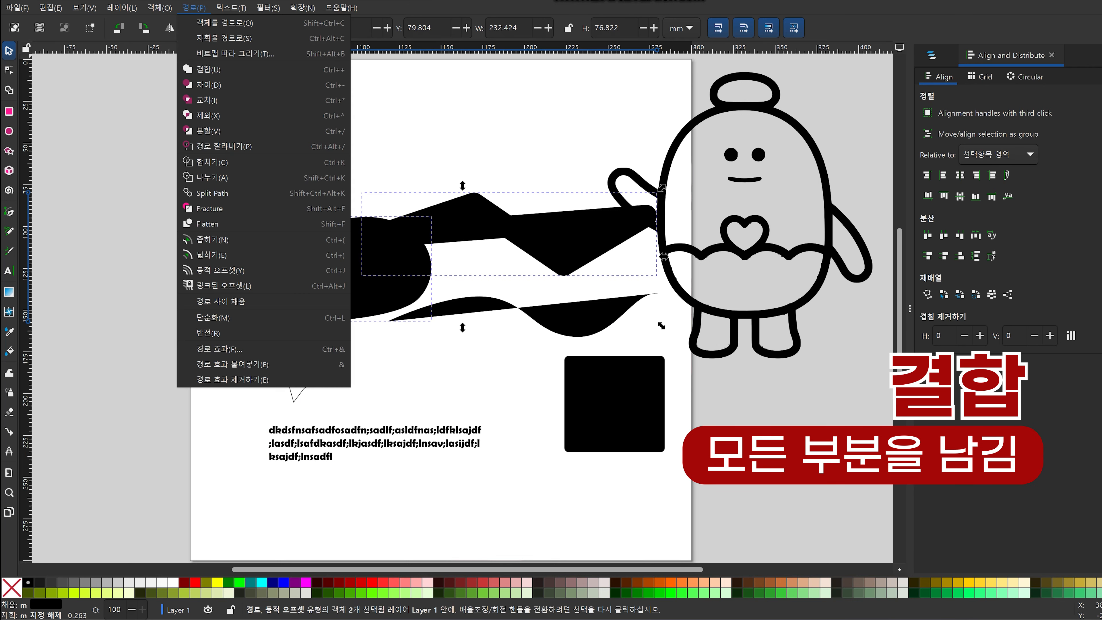
click(246, 100)
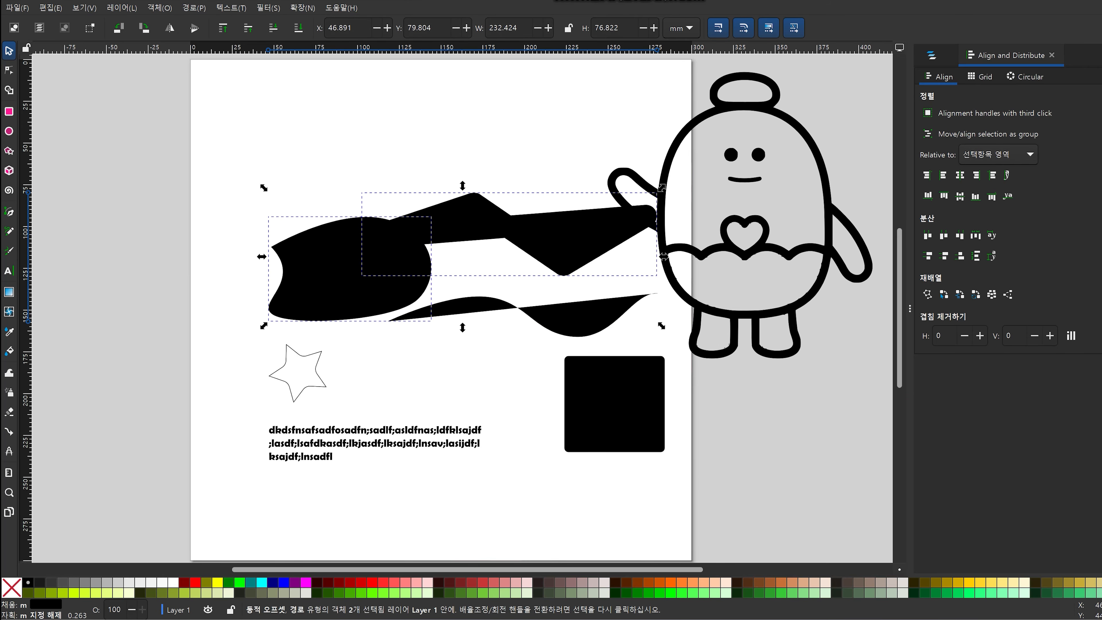
click(194, 7)
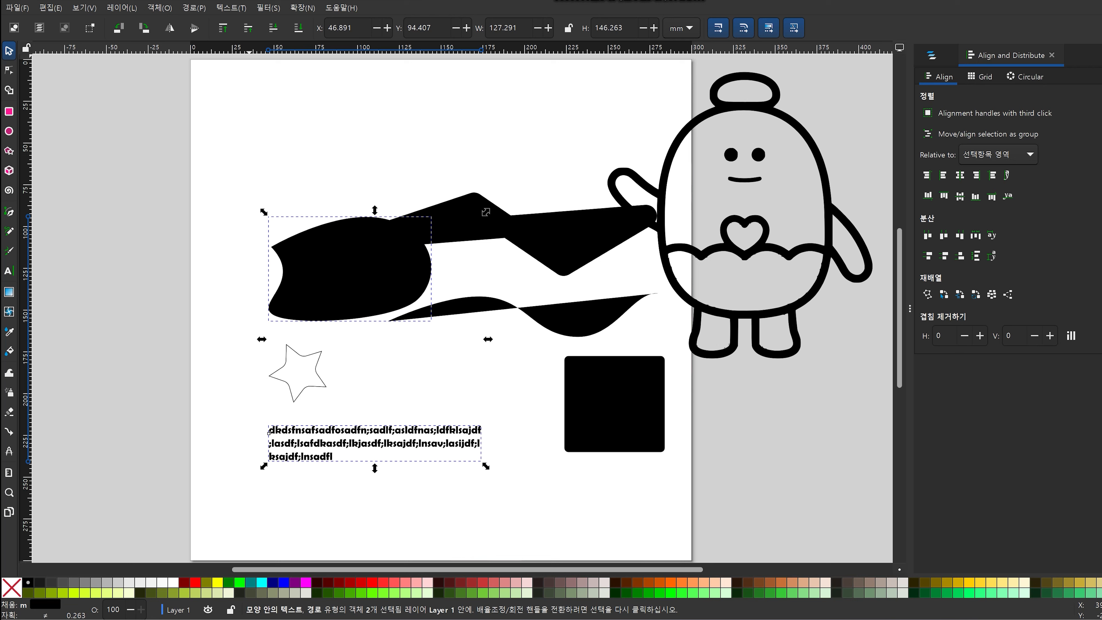
Step: Put the text on the curved blob's path and move the blob with its text toward the page's upper left
click(231, 7)
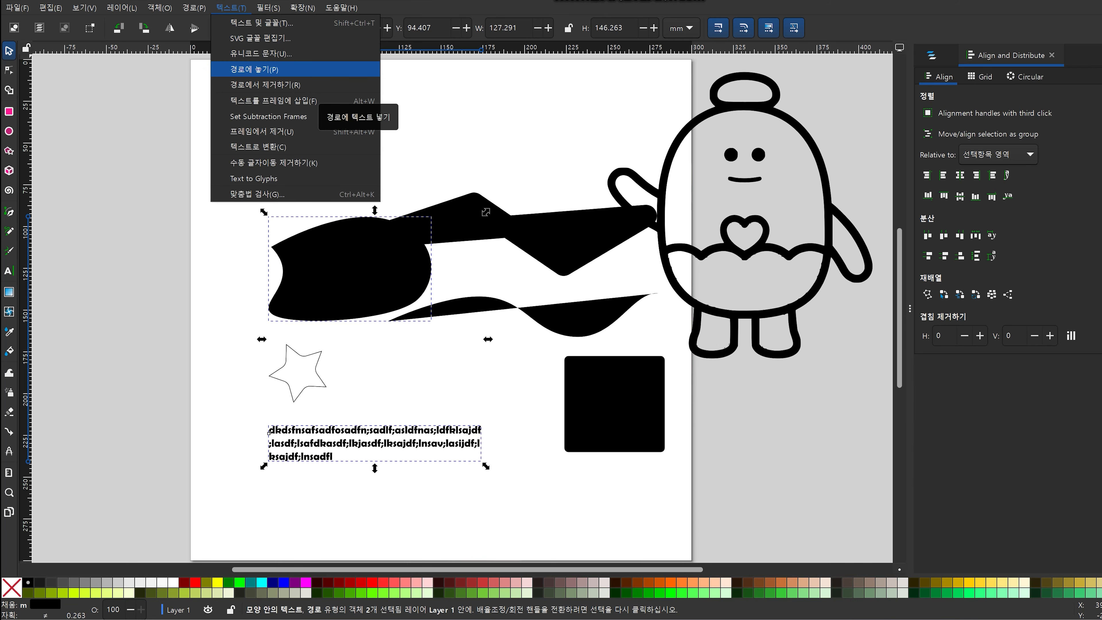
click(295, 69)
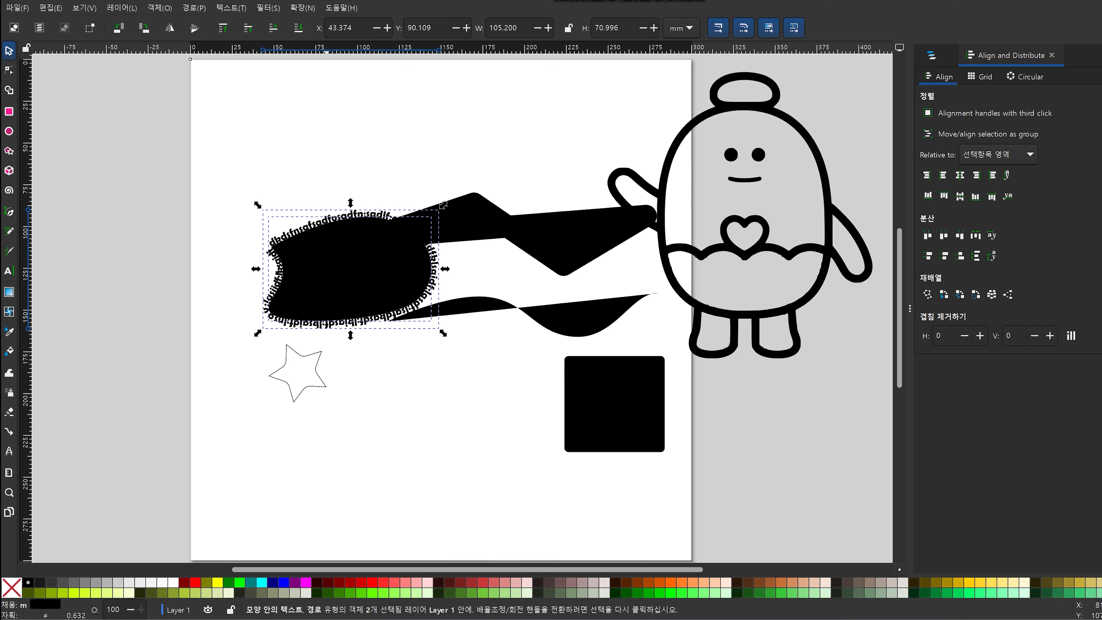
drag(347, 269, 312, 148)
Step: Remove the text from the path it was placed on
click(230, 8)
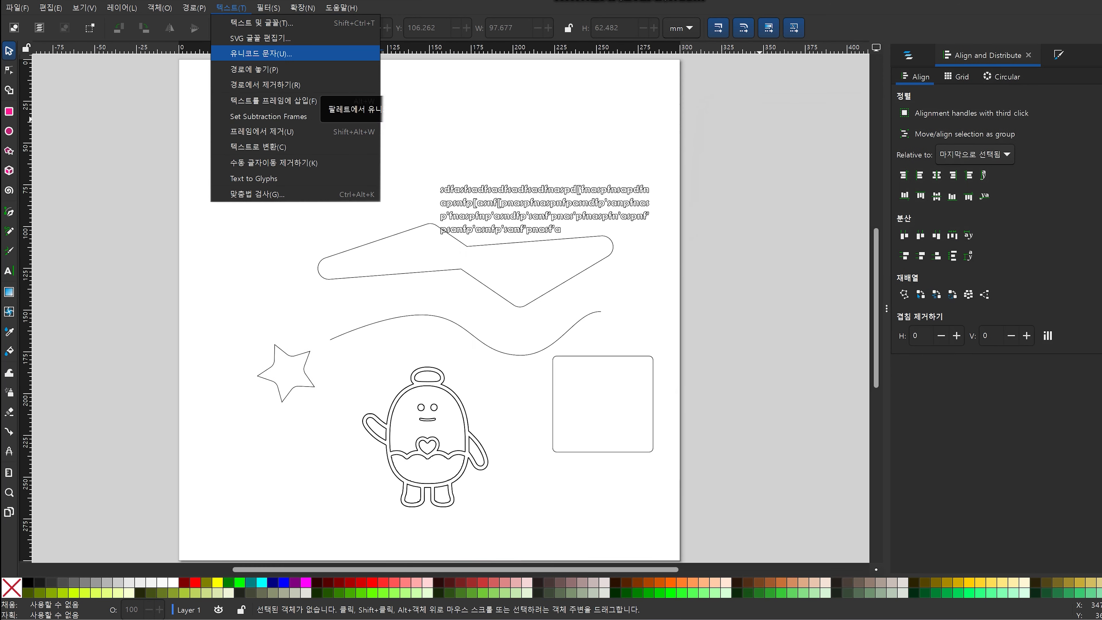
click(264, 85)
Step: Flow the text block into the closed zigzag shape as its frame
shift+click(489, 243)
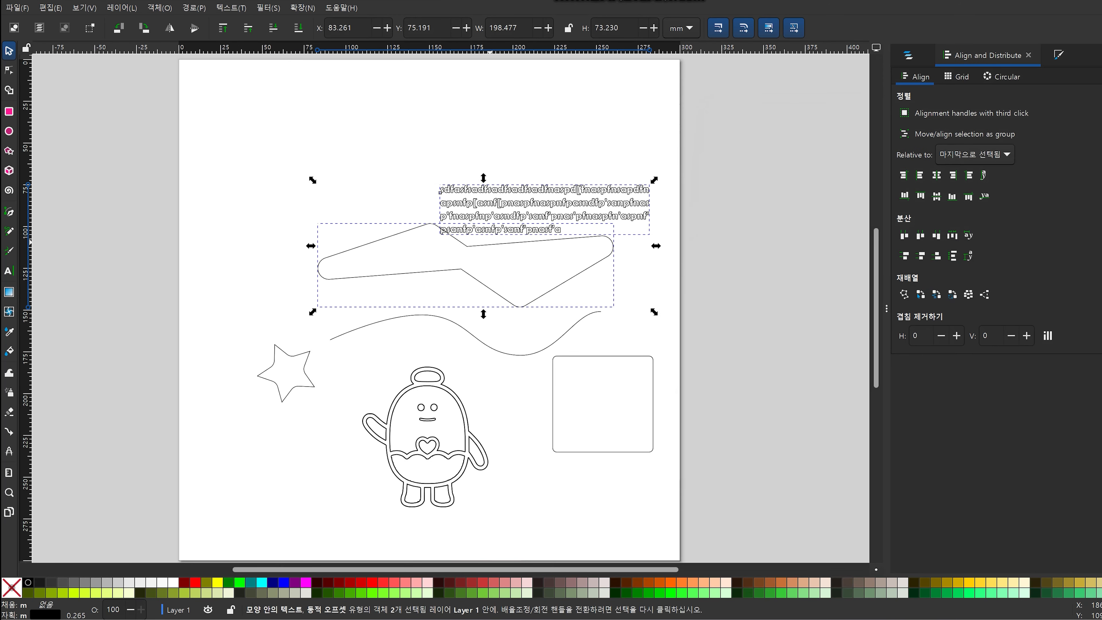
click(231, 8)
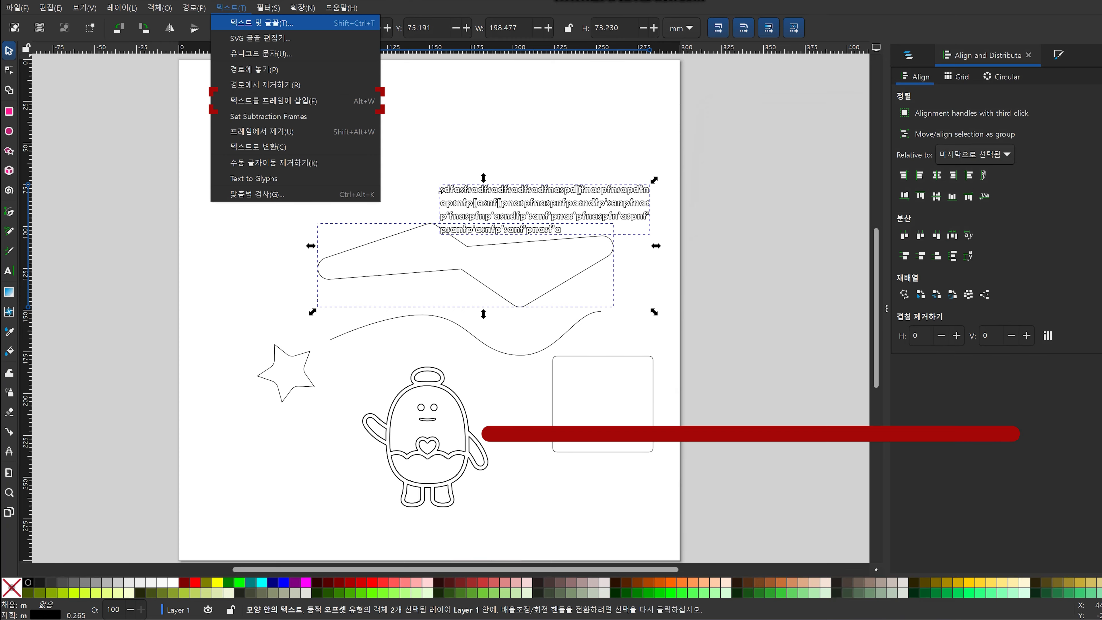
click(243, 100)
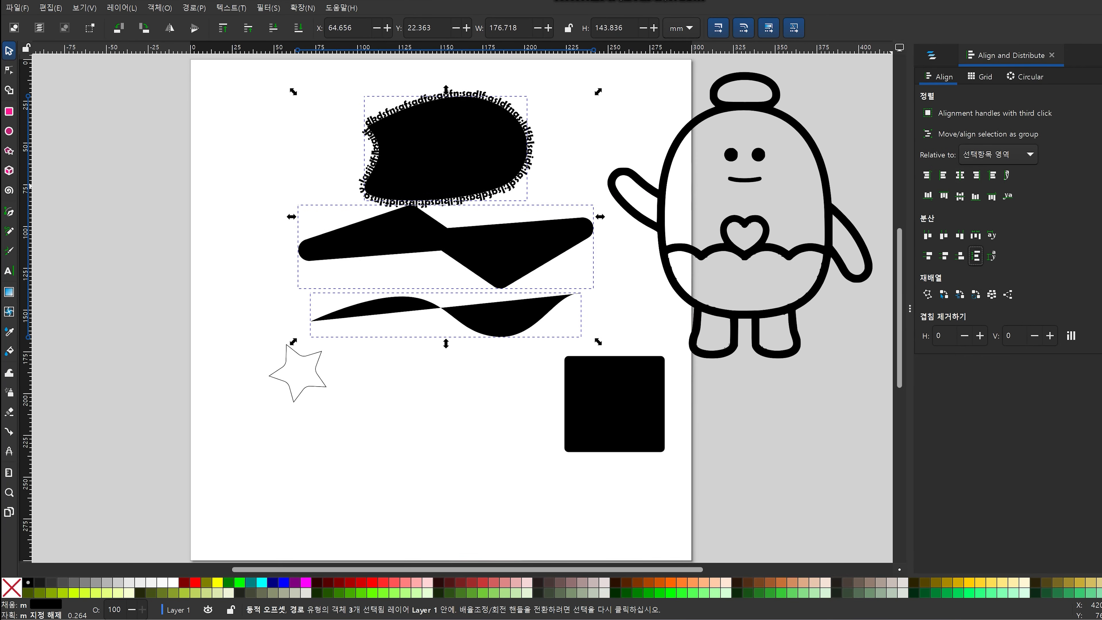
Step: Try grouping the filled blob, zigzag and wave shapes and moving them together
right_click(388, 176)
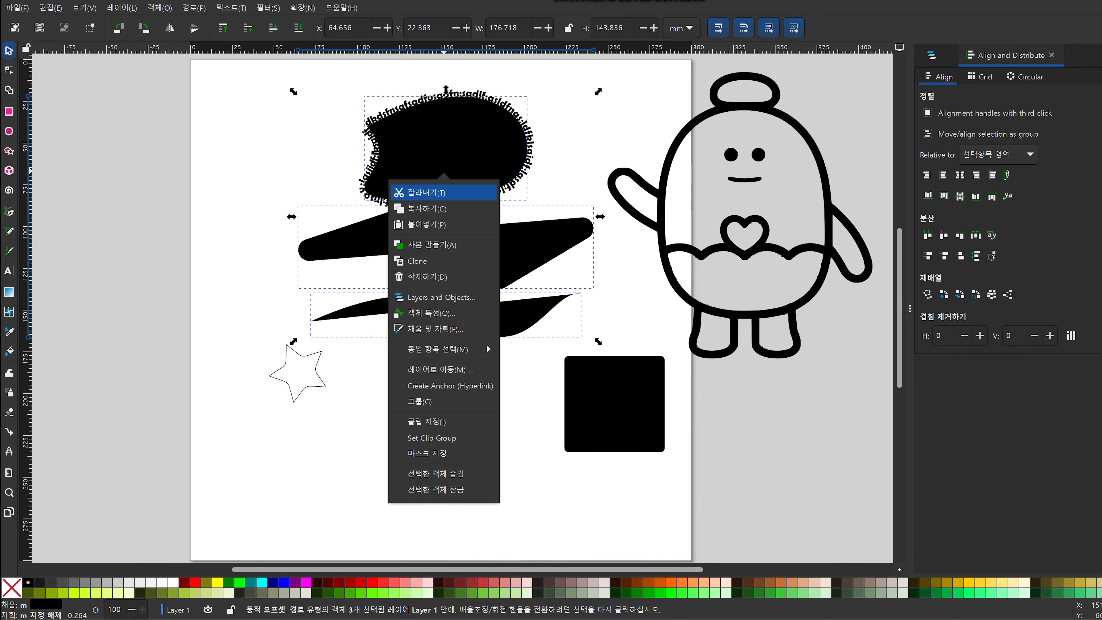
click(411, 401)
right_click(400, 157)
drag(437, 114, 396, 184)
key(ctrl+z)
key(ctrl+z)
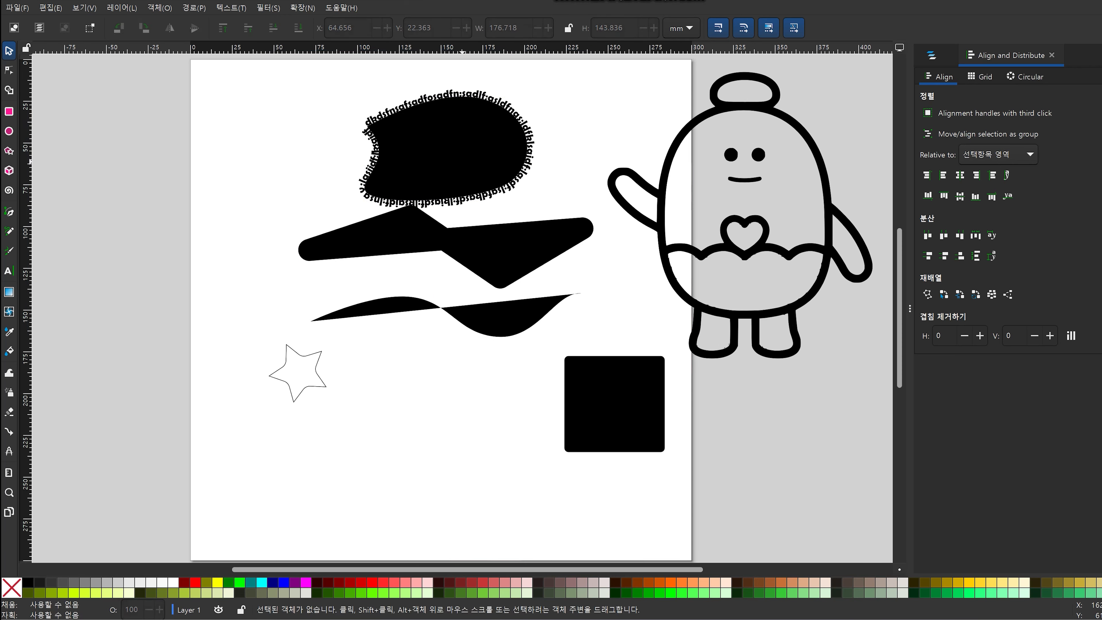
key(ctrl+z)
Step: Group the filled blob, zigzag and wave shapes and undo the trial move
click(159, 8)
click(170, 101)
drag(226, 125, 234, 201)
key(ctrl+z)
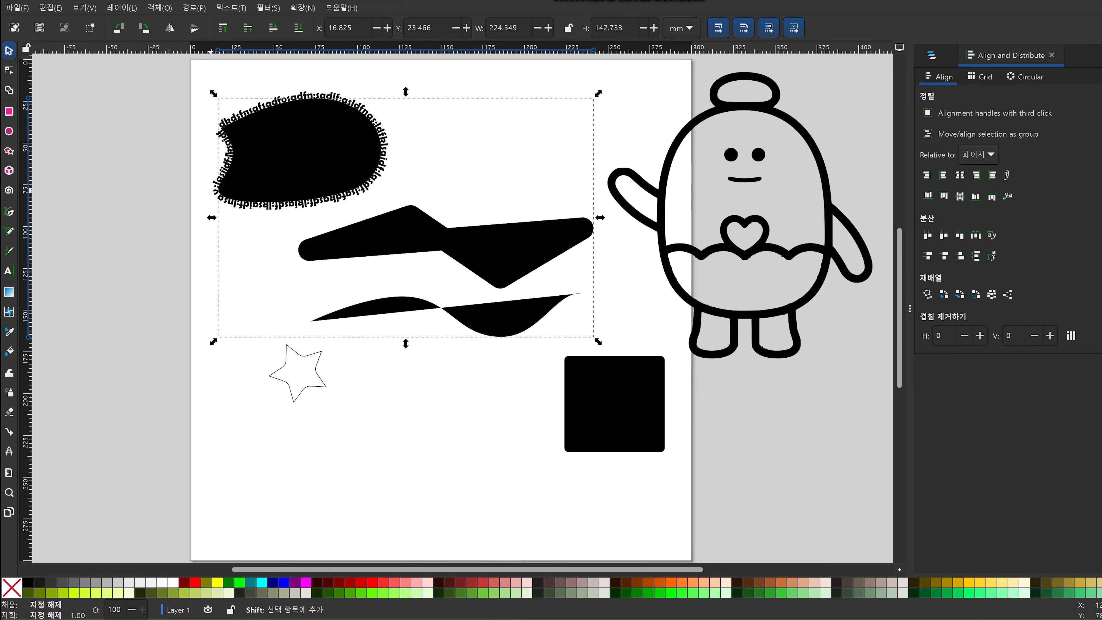
Step: Group the text around the blob with the shapes' group and move the result to about X 32 mm, Y 30 mm
shift+click(212, 192)
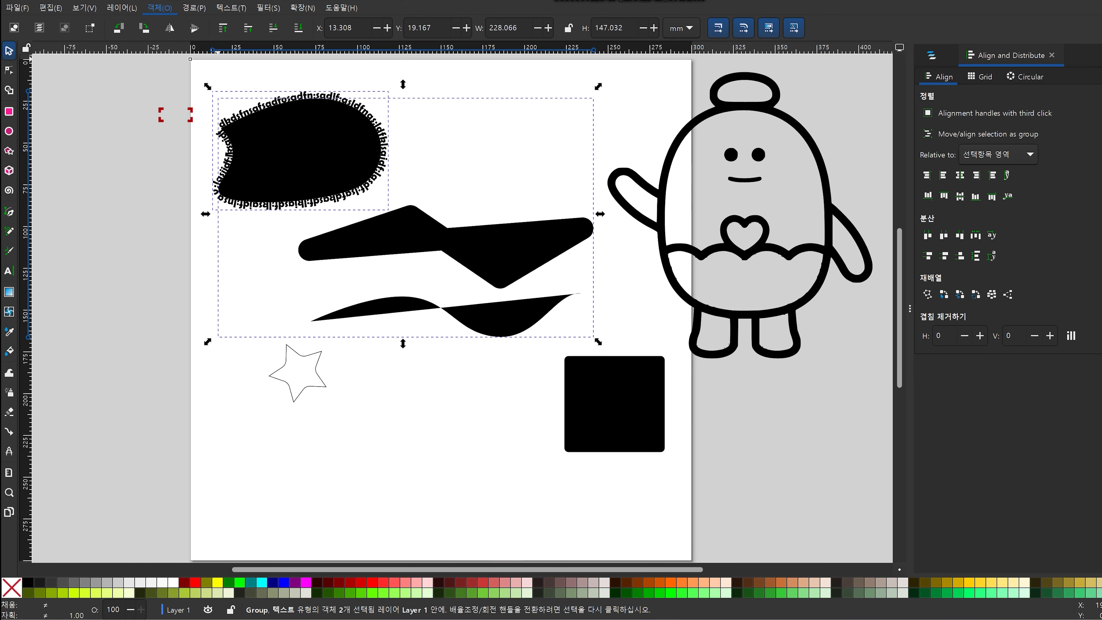
click(160, 8)
click(188, 115)
drag(321, 163, 353, 182)
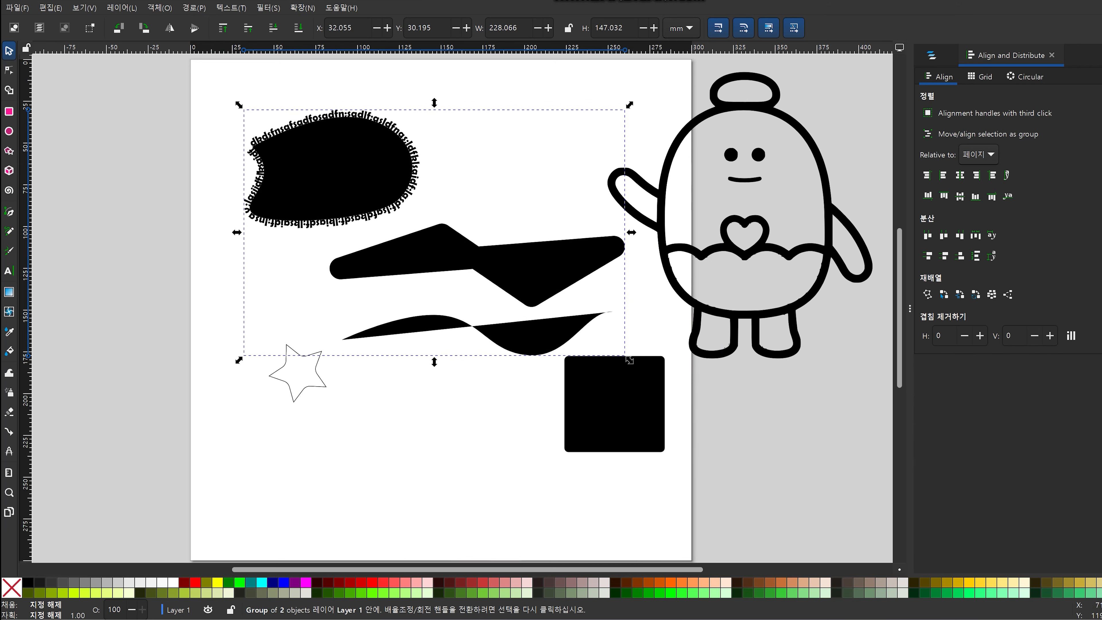
Step: Ungroup the outer group so the text and the shapes' group are separate again
click(160, 7)
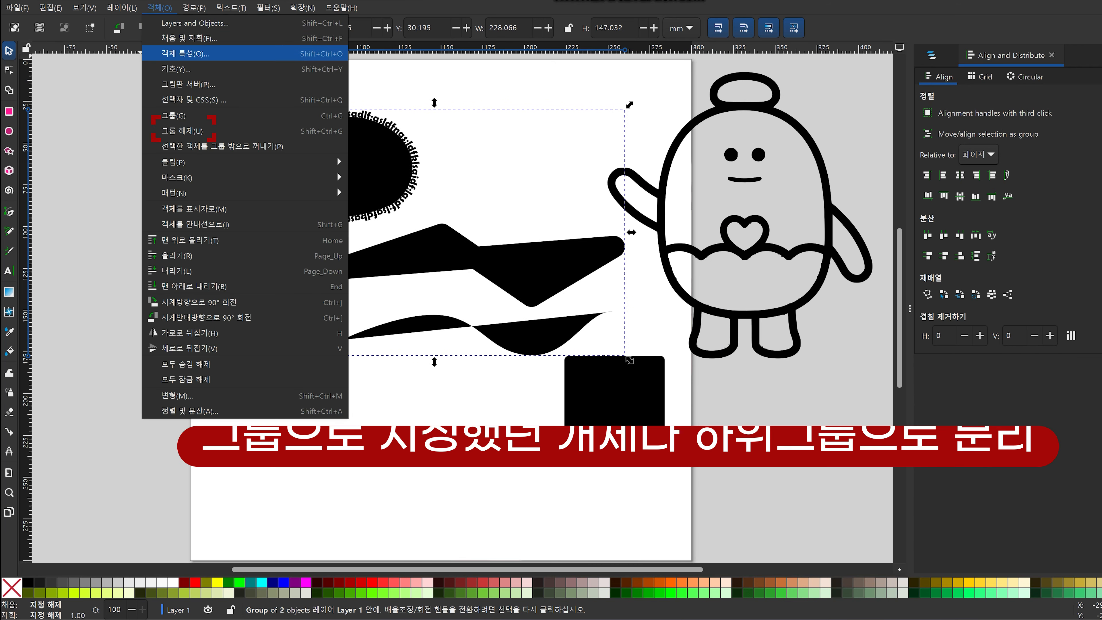
click(184, 129)
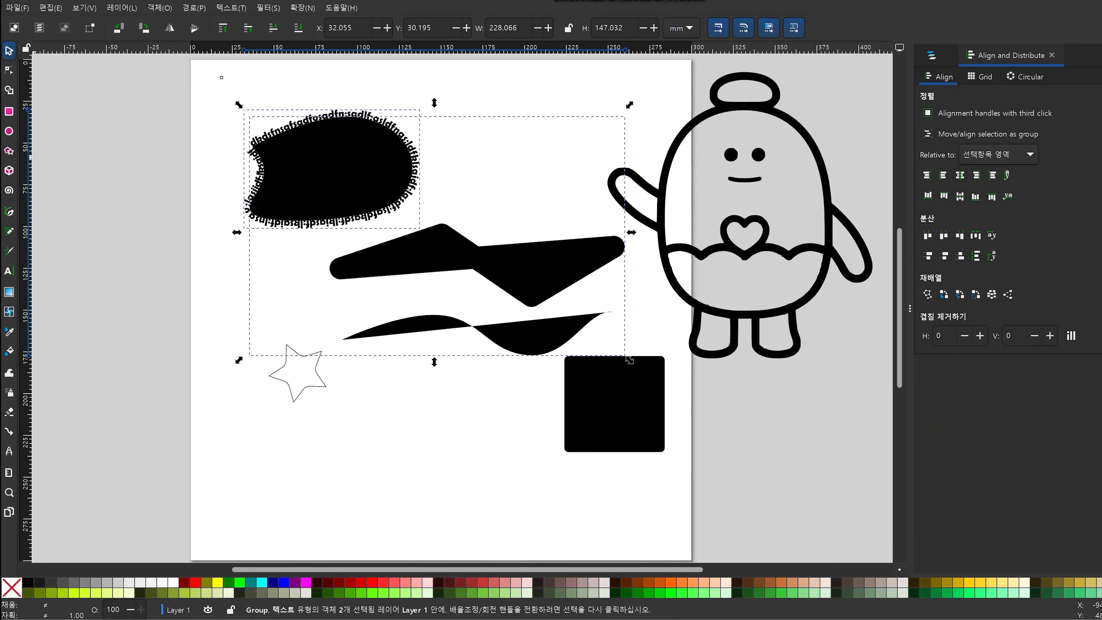
Step: Insert a run of random letters followed by semicolons into the text running around the blob
key(t)
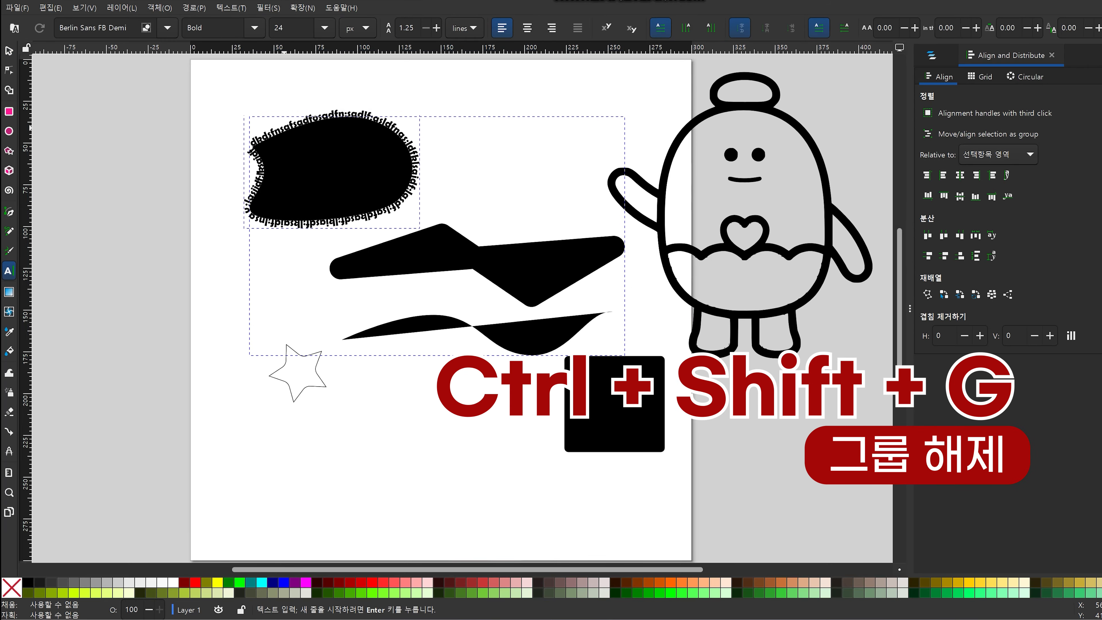
click(258, 140)
text(dddddf)
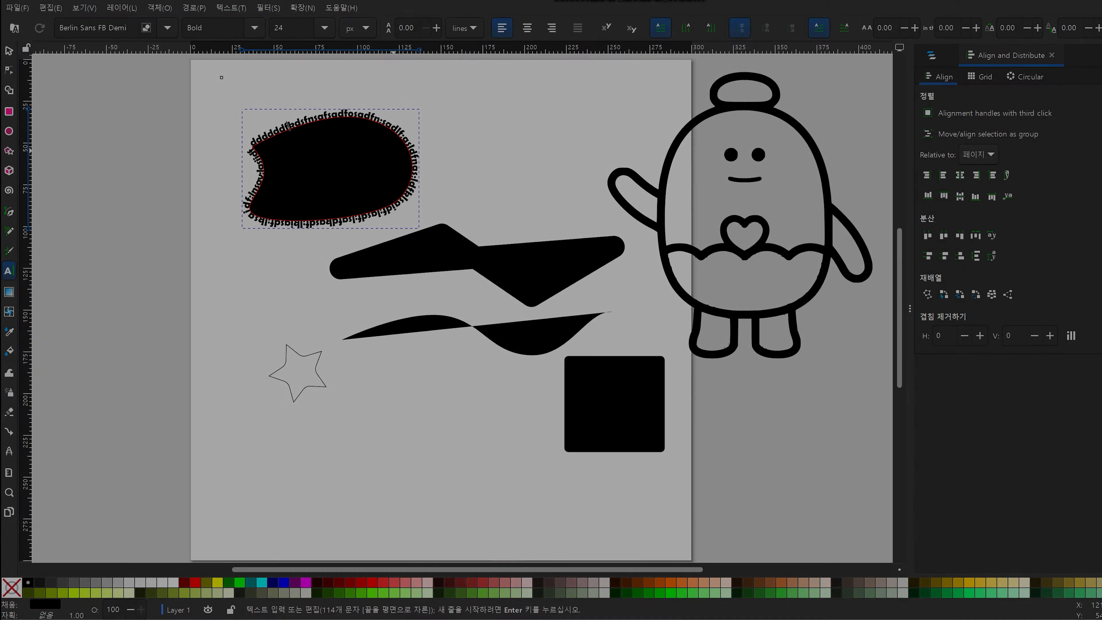
text(asfbhk)
text(dkdbfbfbffbbf;;;;)
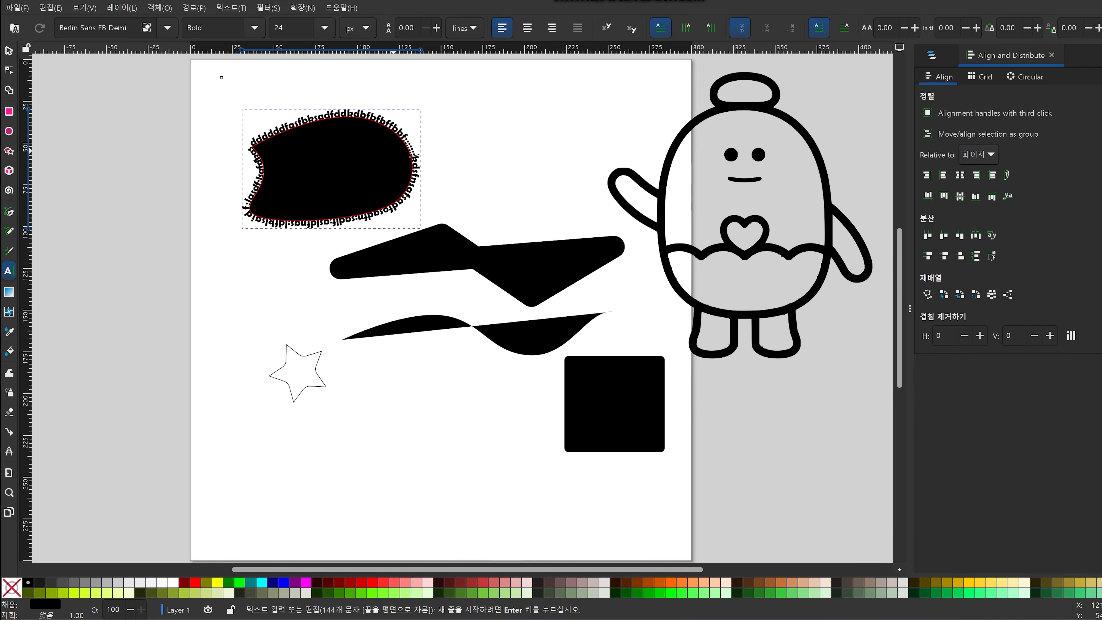
Step: Remove the fill from the selected text, shapes' group, character and square, and give them a flat-colour stroke
right_click(246, 128)
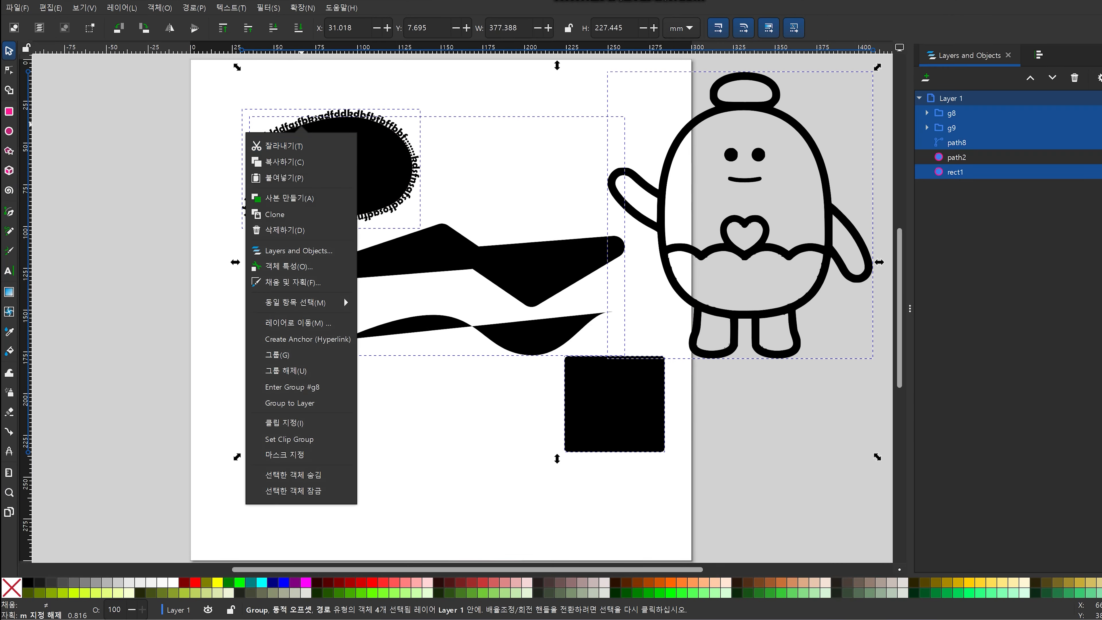
click(301, 282)
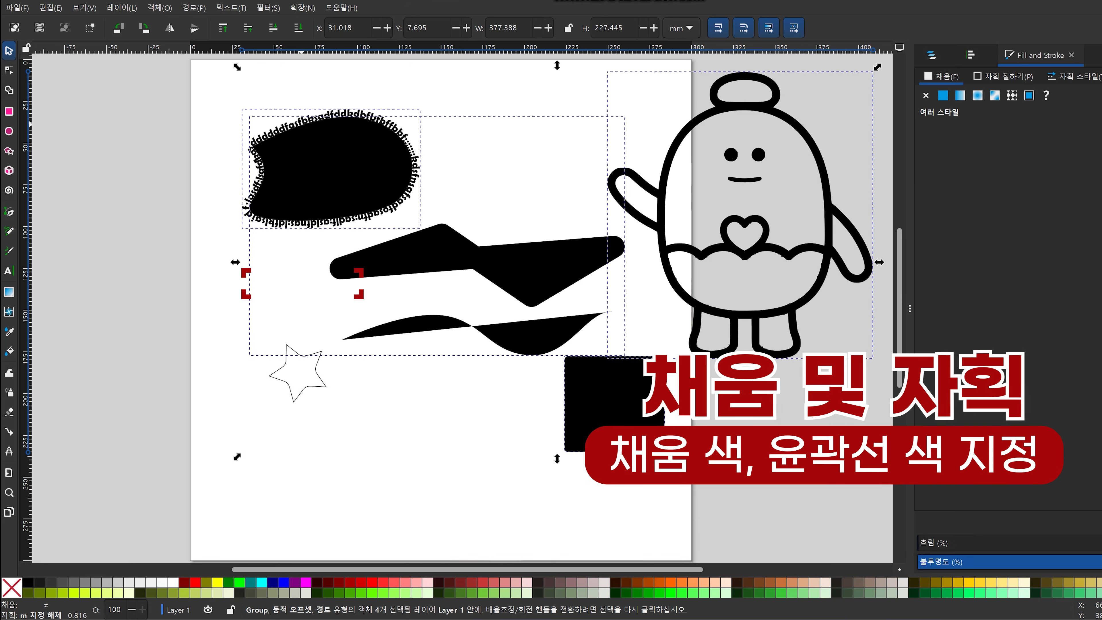
click(926, 95)
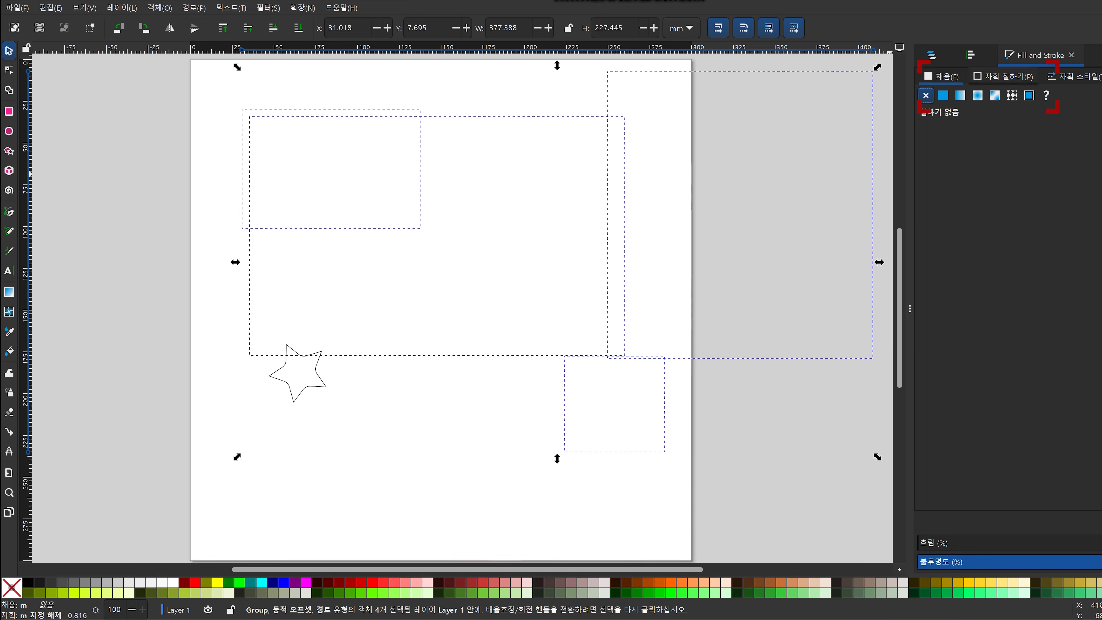
click(943, 95)
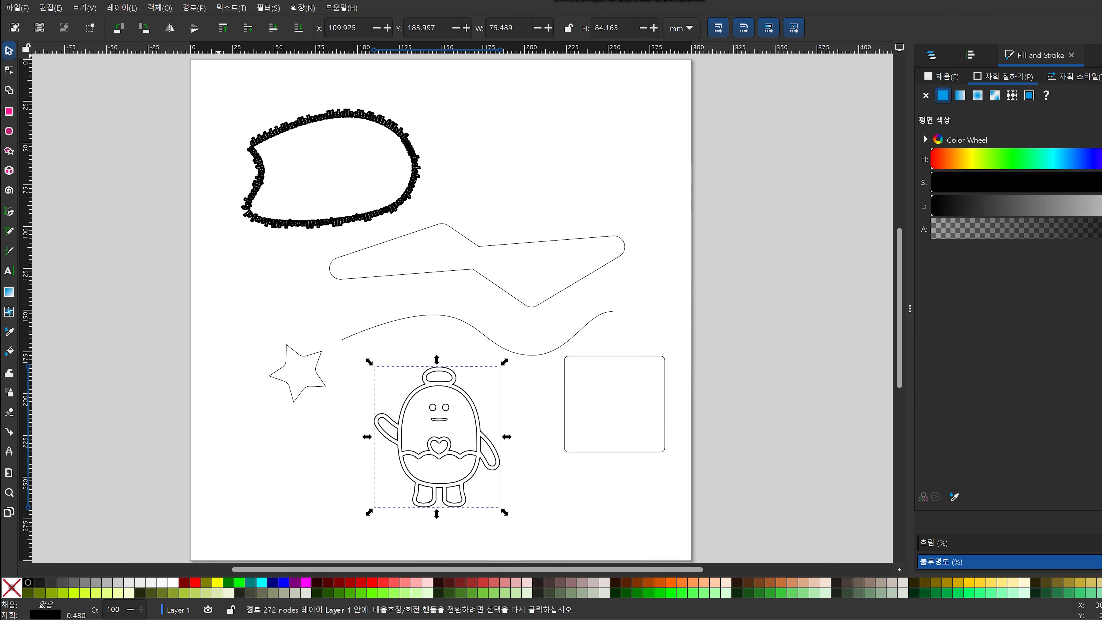
Step: Save the drawing under a new file type as PDF (*.pdf) with the default options
click(17, 8)
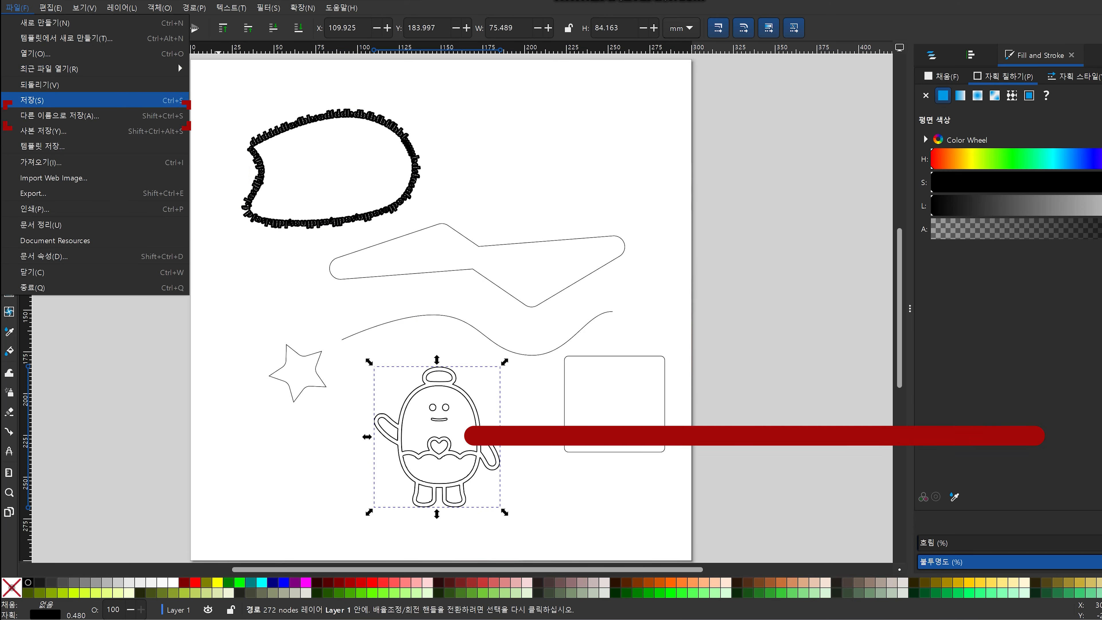
click(43, 115)
click(216, 224)
click(173, 269)
key(Return)
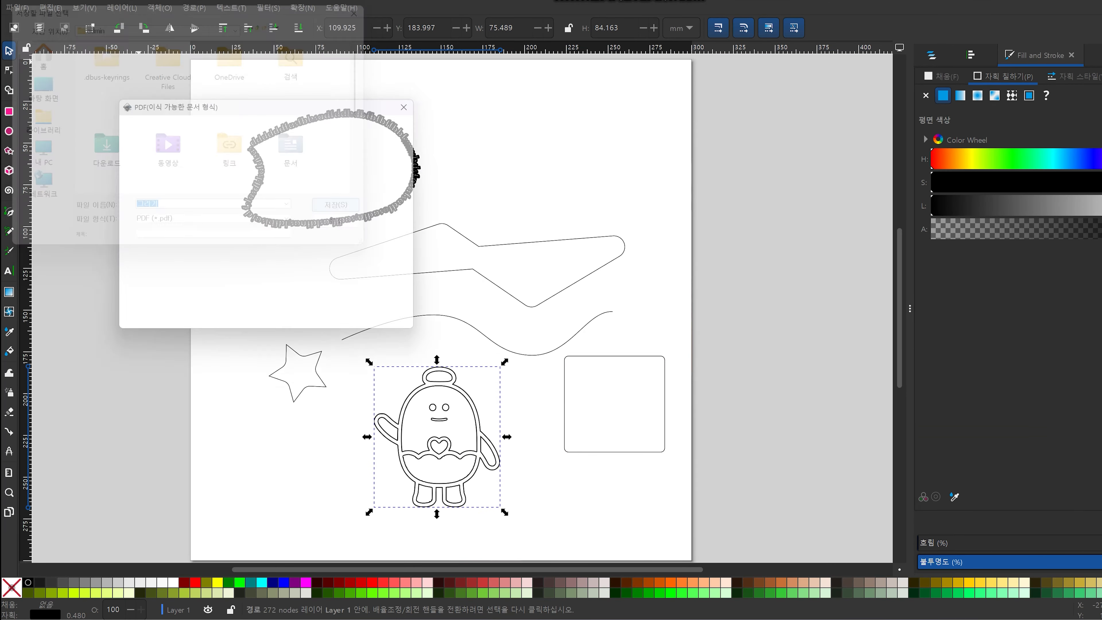
key(Return)
Step: Save the drawing as a Desktop Cutting Plotter R14 DXF with mm base unit and UTF 8 character encoding
click(17, 7)
click(43, 116)
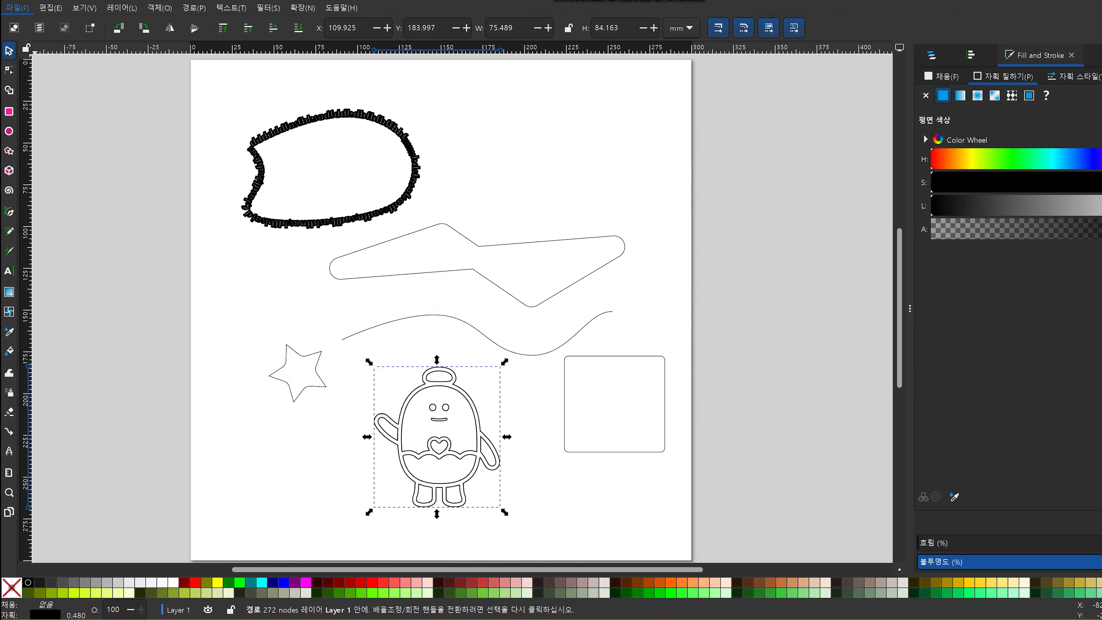
key(Return)
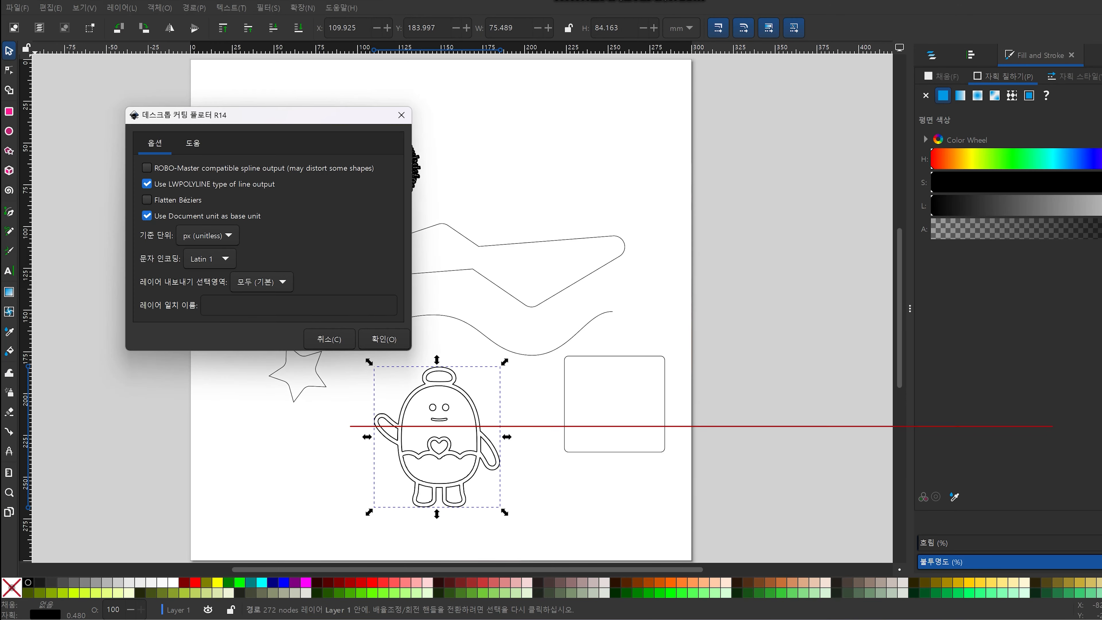
click(207, 235)
click(208, 290)
click(209, 259)
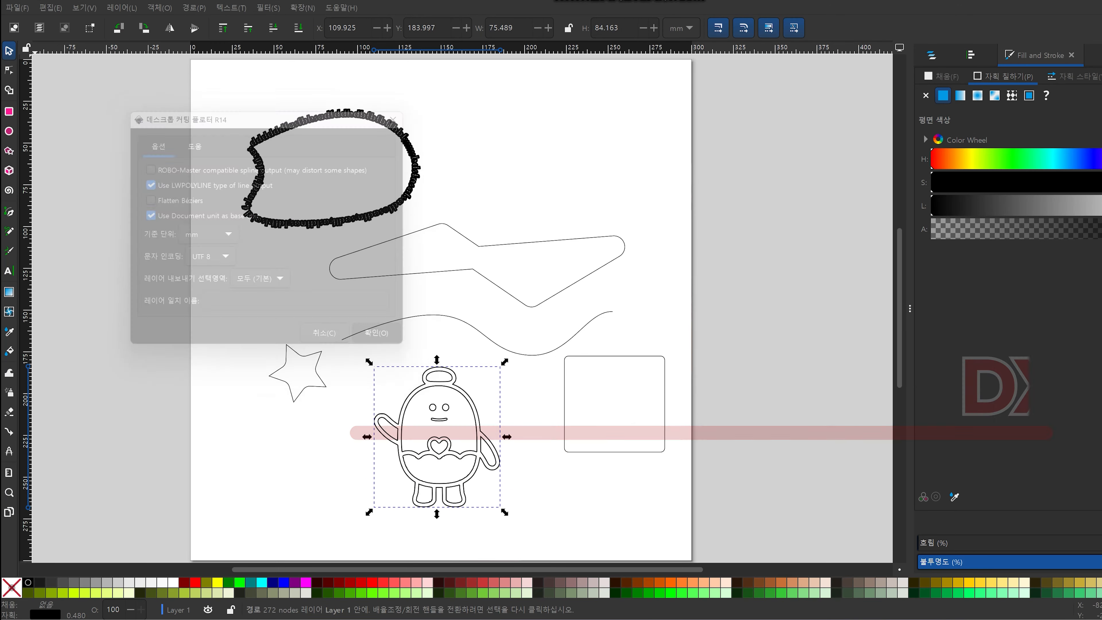